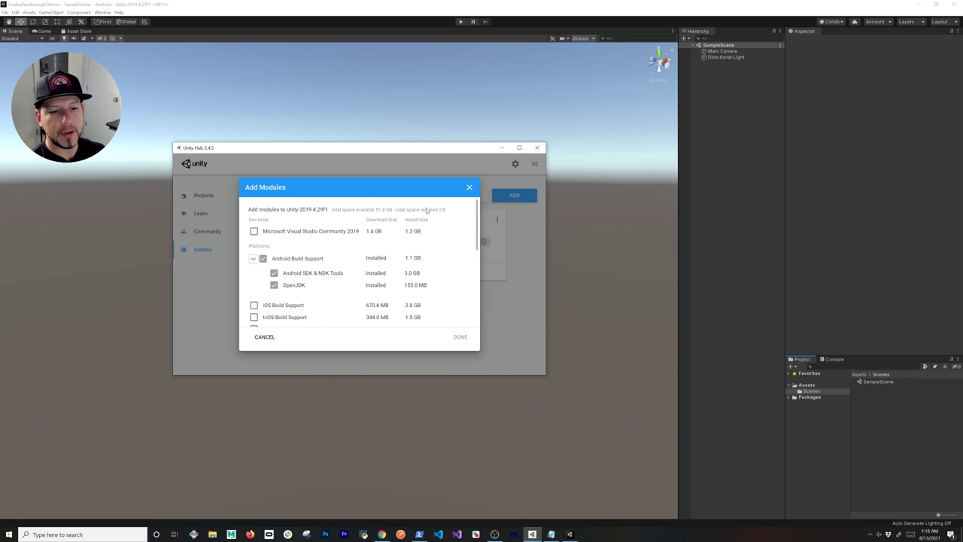
# - Close the Add Modules list without installing anything, then close Unity Hub
pyautogui.click(469, 187)
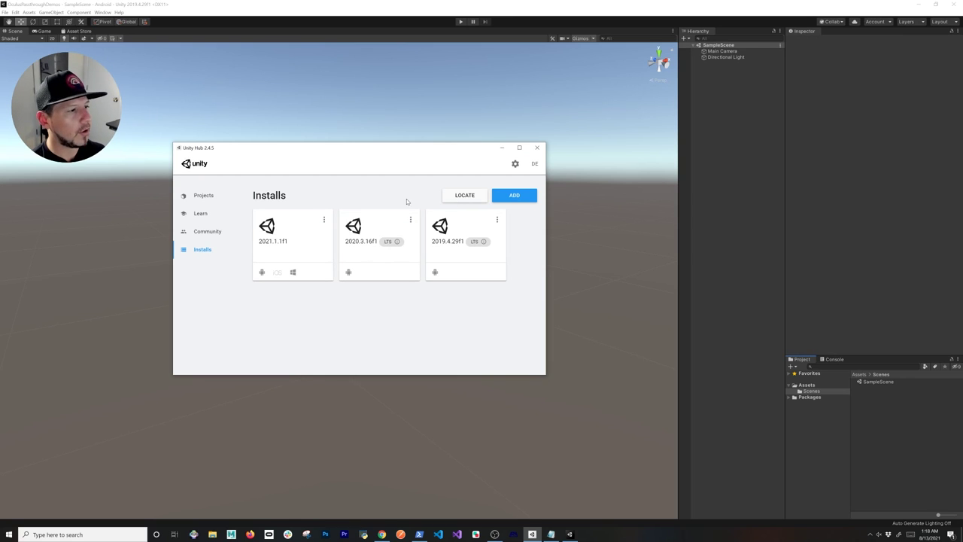
pyautogui.moveTo(374, 155); pyautogui.dragTo(402, 165)
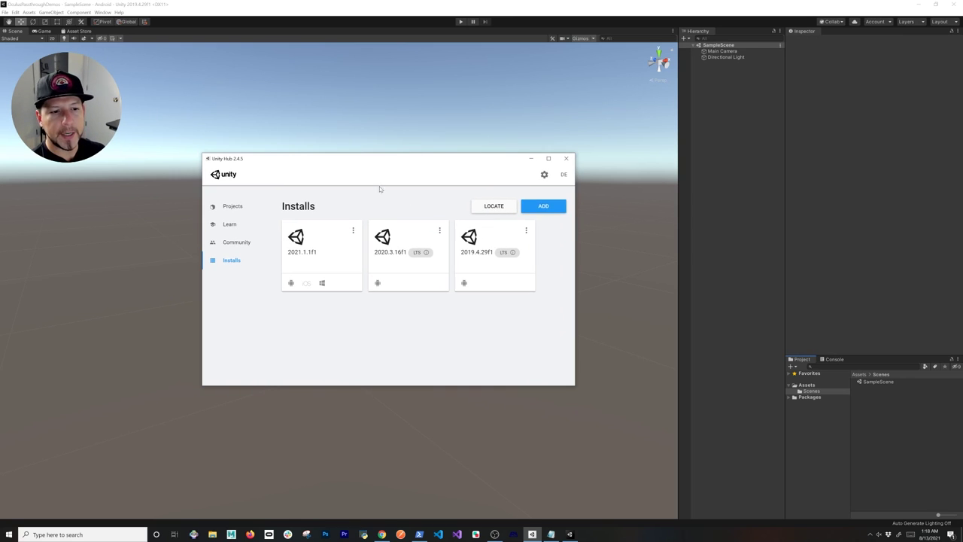
pyautogui.click(566, 158)
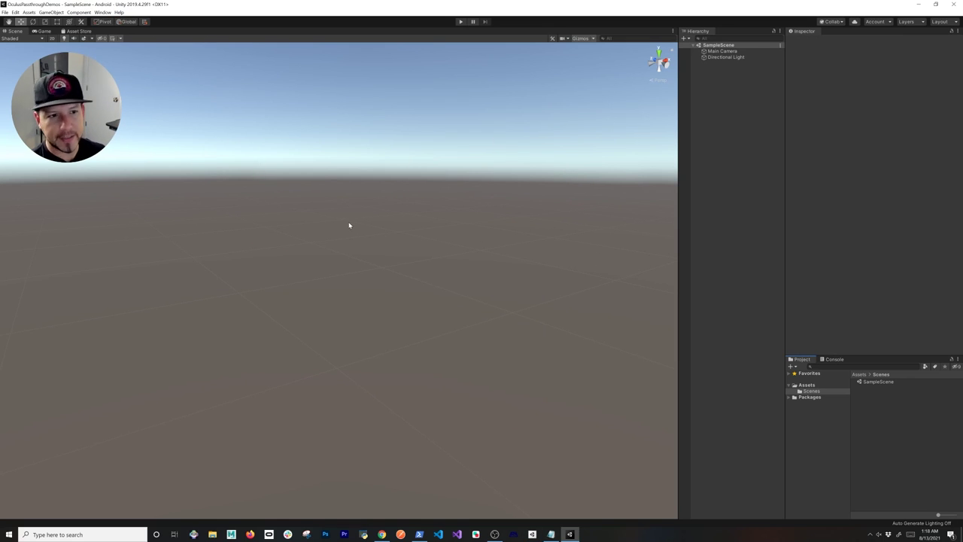
# - Check that Build Settings target Android with Oculus Quest 2 as run device, then switch to the Asset Store
pyautogui.click(6, 13)
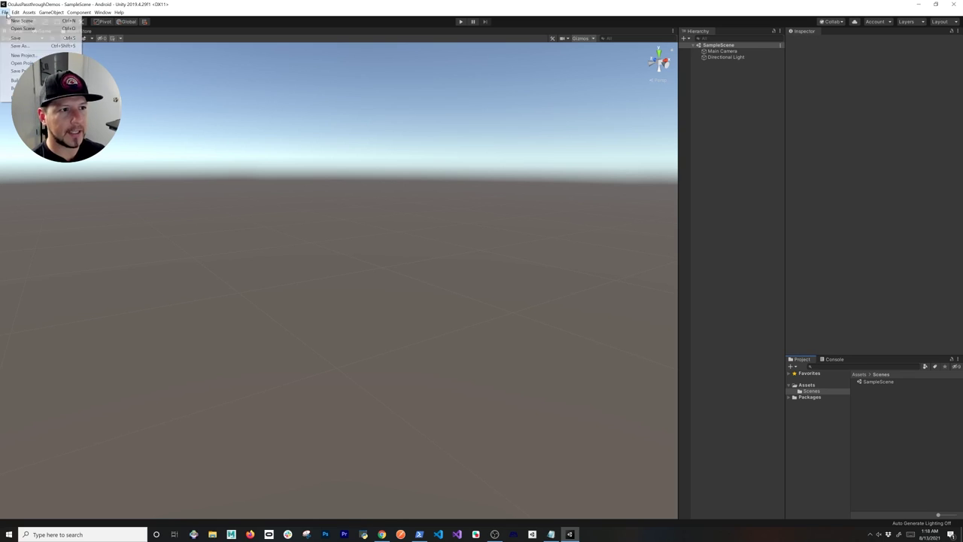
pyautogui.click(13, 79)
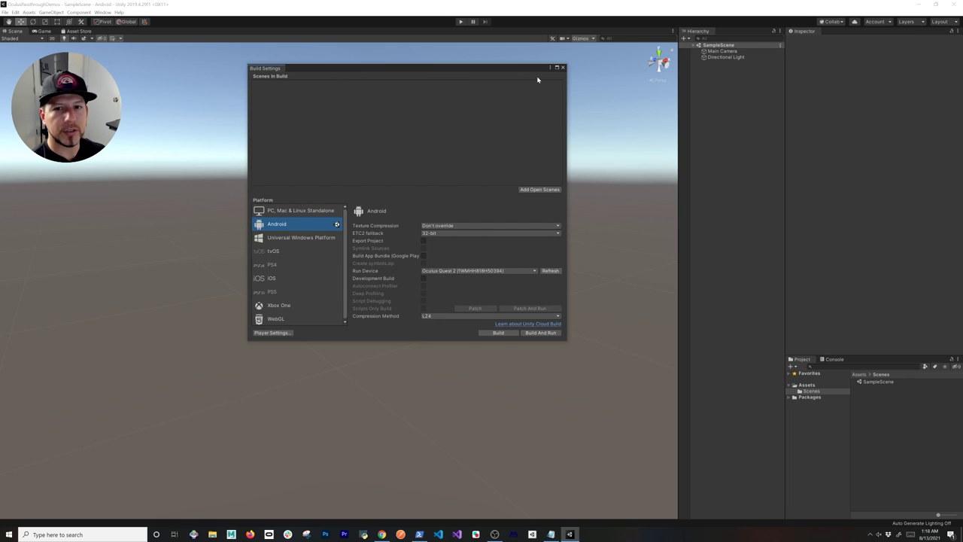
pyautogui.click(562, 68)
pyautogui.click(82, 31)
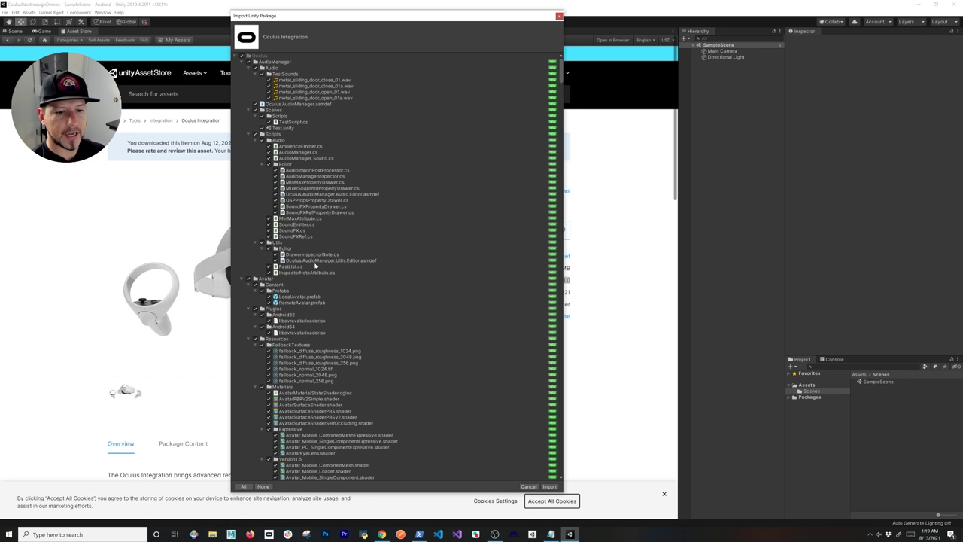
# - Import the Oculus Integration package with all its listed files
pyautogui.scroll(-15, 322, 251)
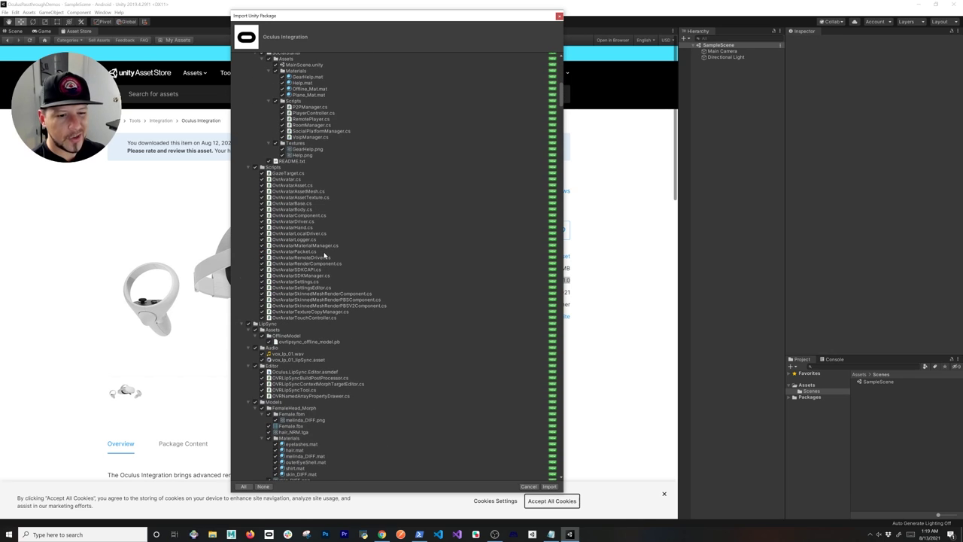
pyautogui.scroll(-6, 324, 256)
pyautogui.scroll(10, 283, 277)
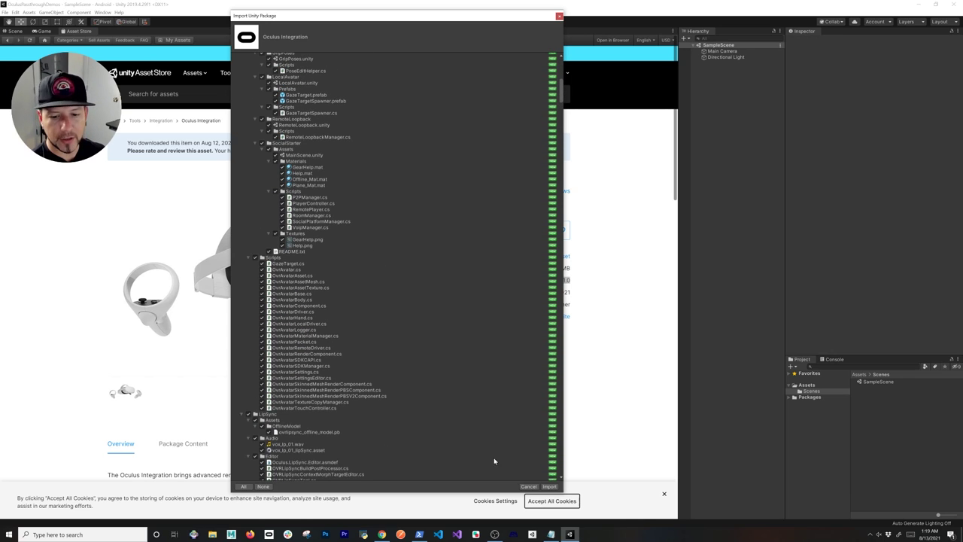
pyautogui.click(550, 486)
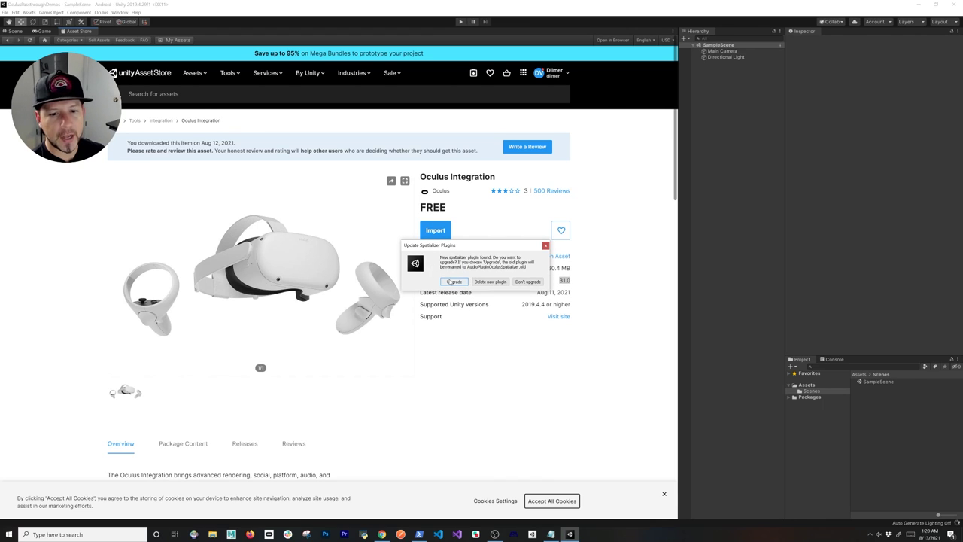
# - Upgrade the spatializer plugins, postpone the restart, and accept OVRPlugin 1.63.0
pyautogui.click(453, 281)
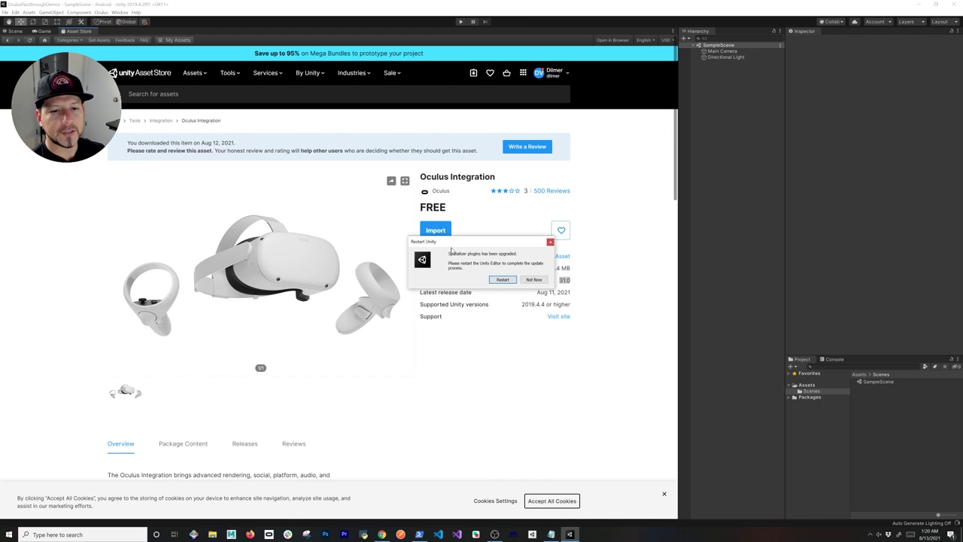
pyautogui.click(504, 281)
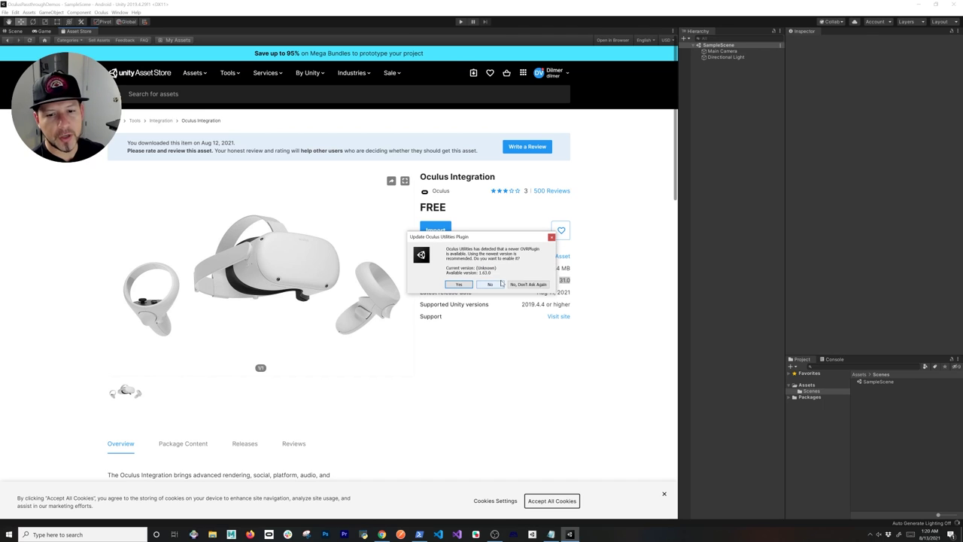
pyautogui.click(461, 284)
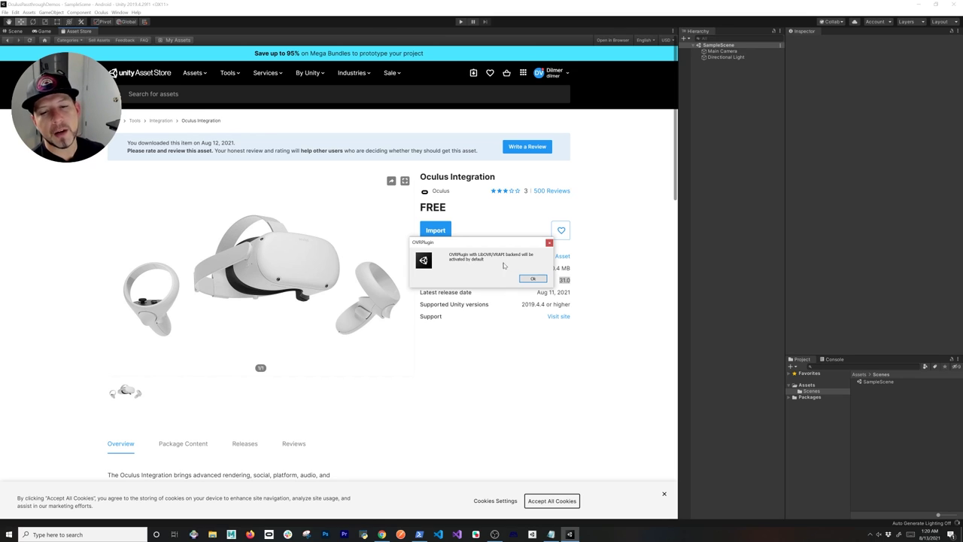
pyautogui.click(531, 279)
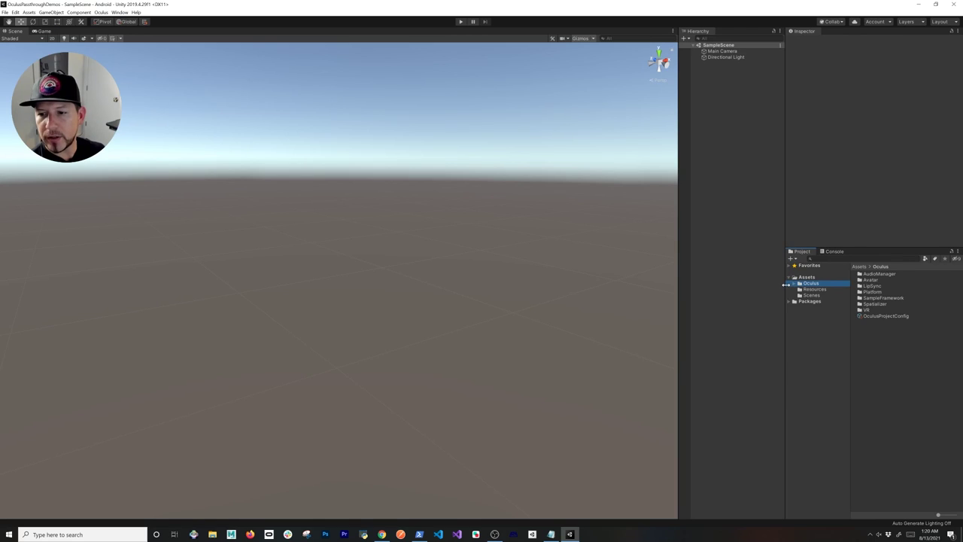
# - Open the AugmentedObjects scene from Oculus/SampleFramework/Usage/Passthrough/Scenes
pyautogui.moveTo(785, 284); pyautogui.dragTo(728, 286)
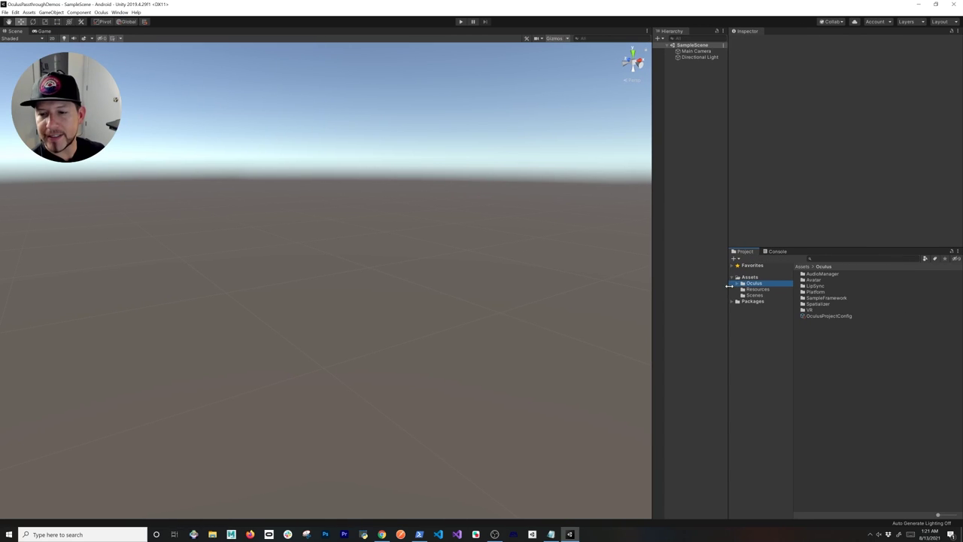
pyautogui.doubleClick(810, 297)
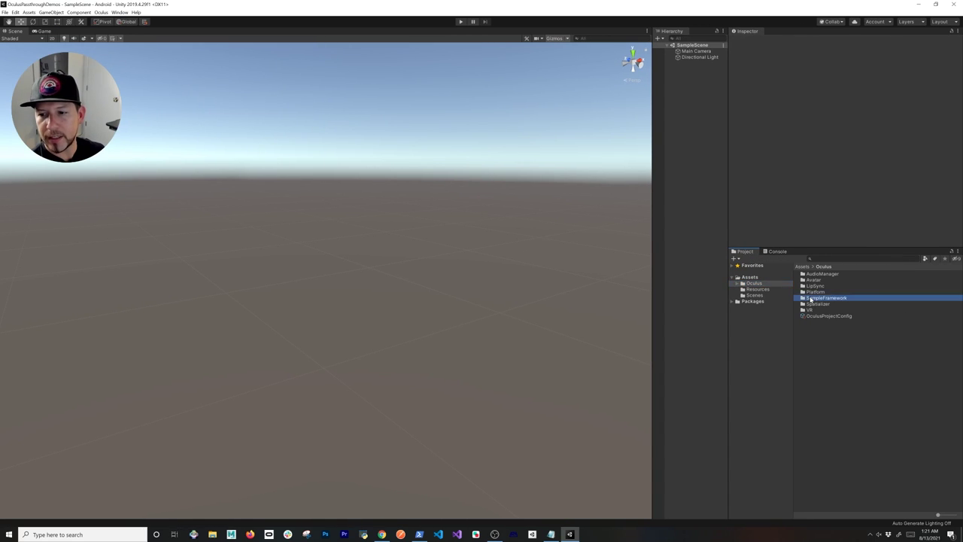
pyautogui.doubleClick(806, 286)
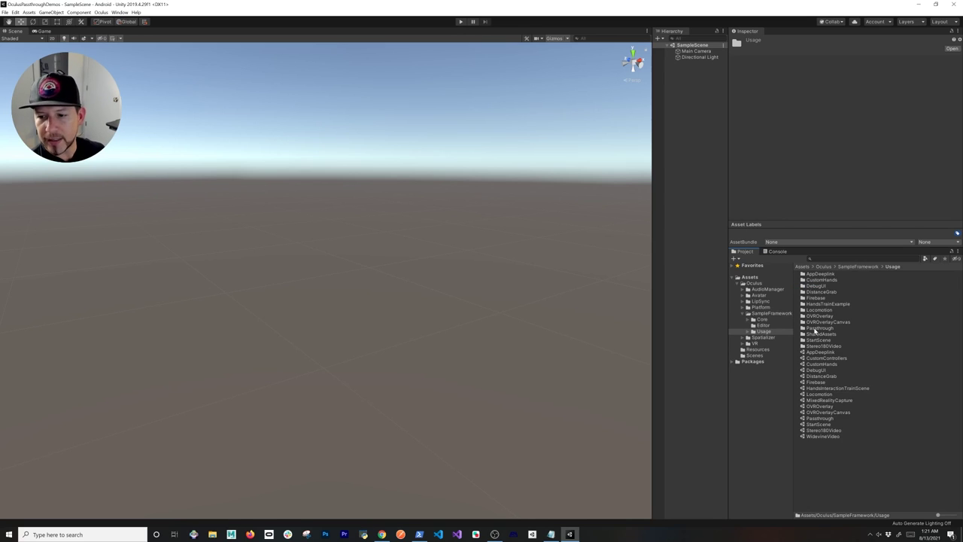
pyautogui.doubleClick(814, 328)
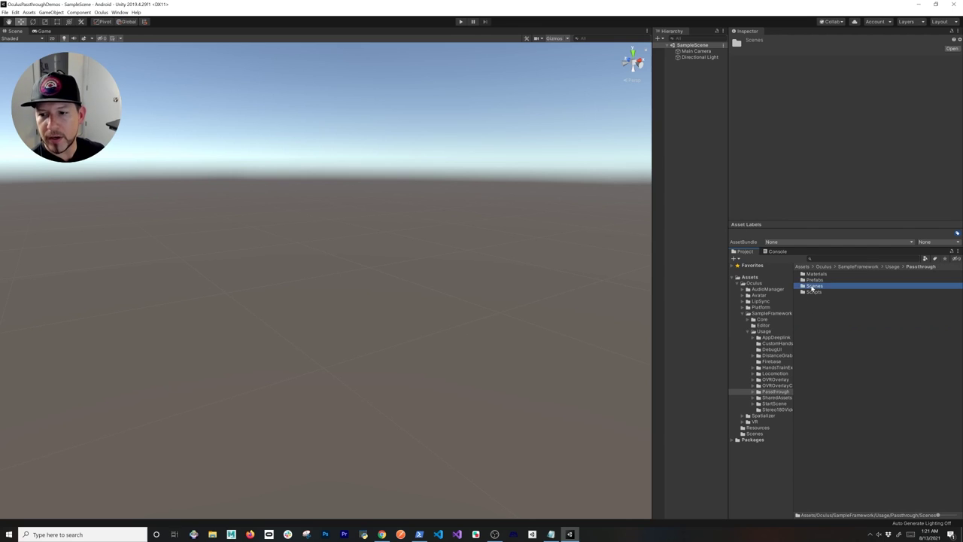
pyautogui.doubleClick(812, 286)
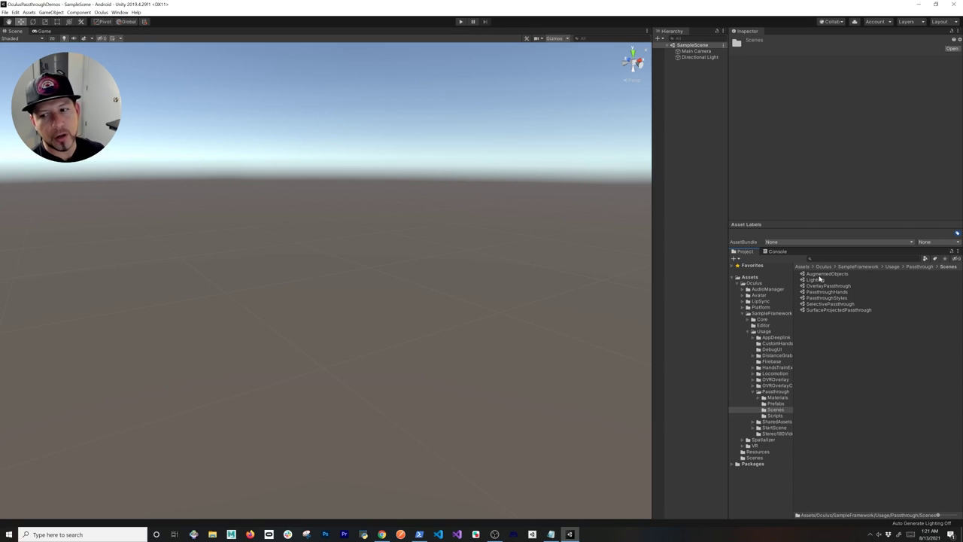
pyautogui.doubleClick(825, 273)
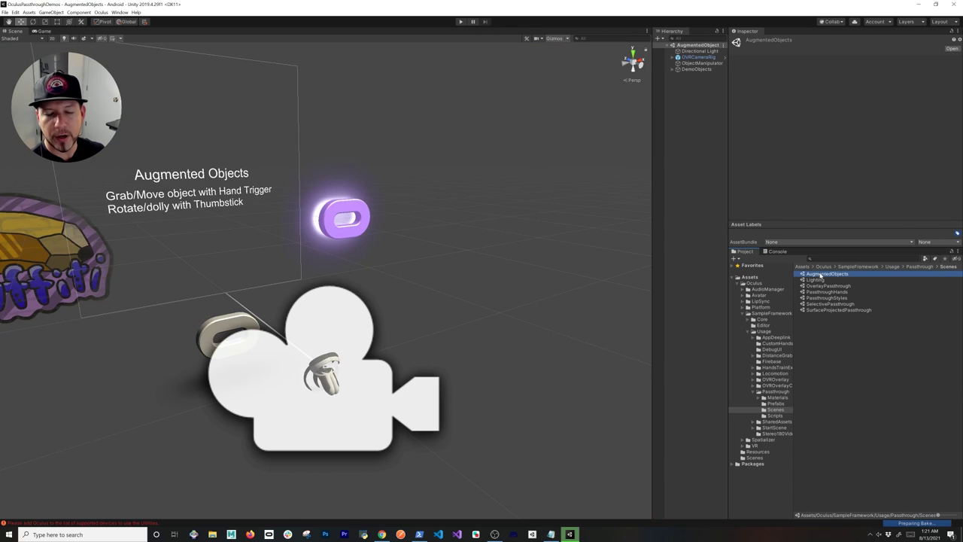
# - Orbit the Scene view around the demo objects and select the purple Oculus logo
pyautogui.moveTo(414, 243); pyautogui.dragTo(431, 256, button='middle')
pyautogui.keyDown('alt'); pyautogui.moveTo(430, 256); pyautogui.dragTo(402, 393); pyautogui.keyUp('alt')
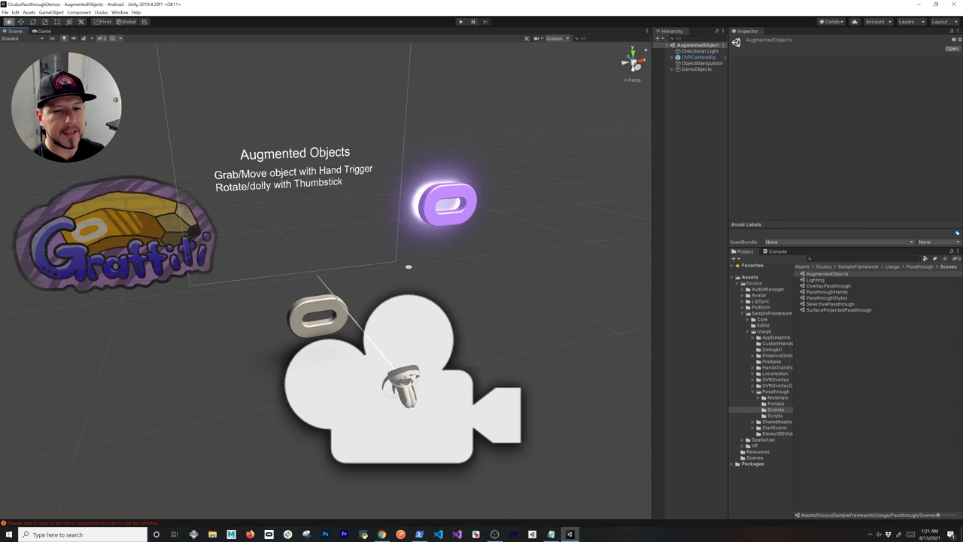
pyautogui.click(449, 204)
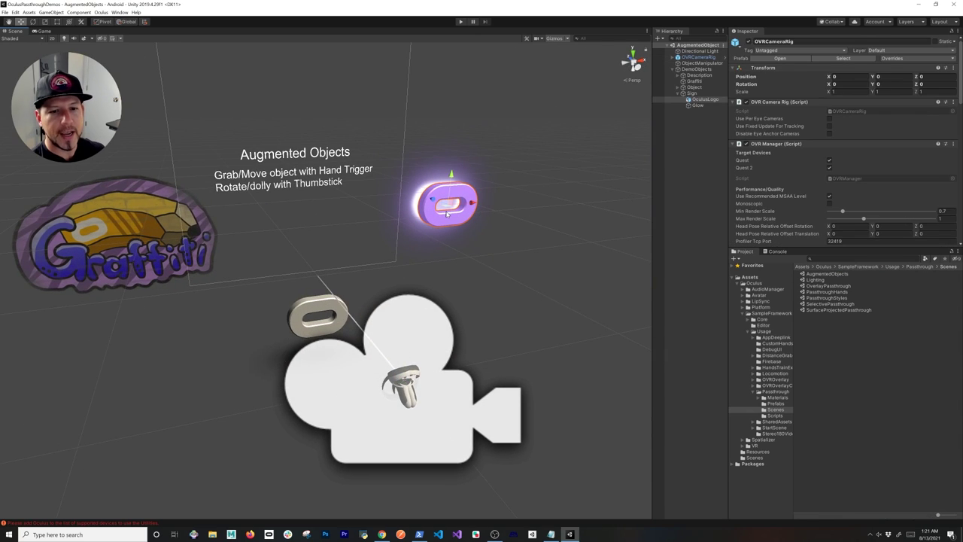
pyautogui.keyDown('alt'); pyautogui.moveTo(240, 235); pyautogui.dragTo(292, 258); pyautogui.keyUp('alt')
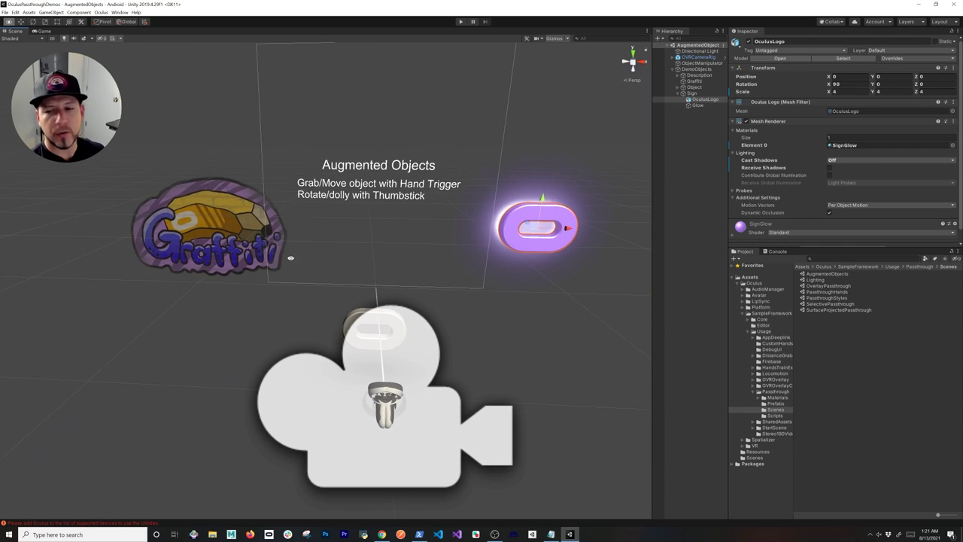
pyautogui.click(5, 13)
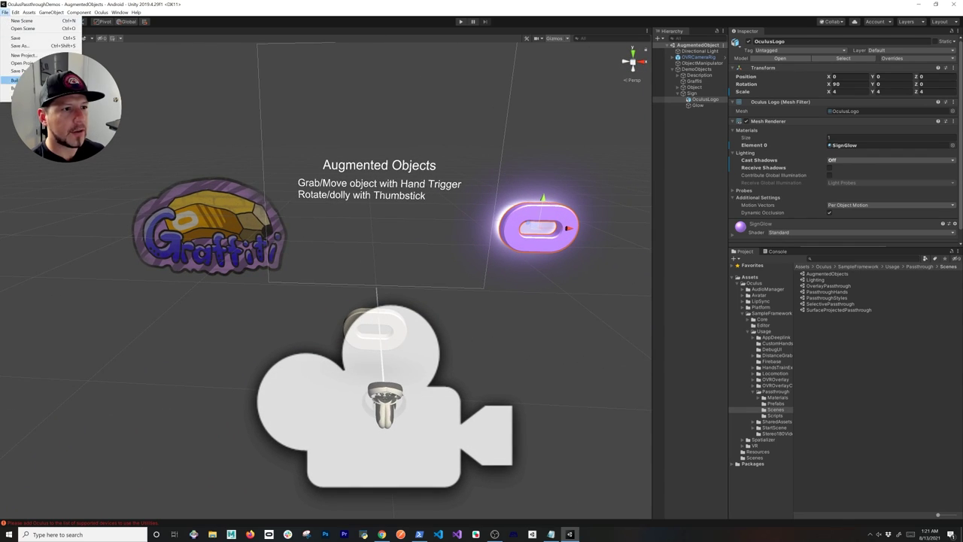
# - Add the open AugmentedObjects scene to the Build Settings scene list
pyautogui.click(23, 80)
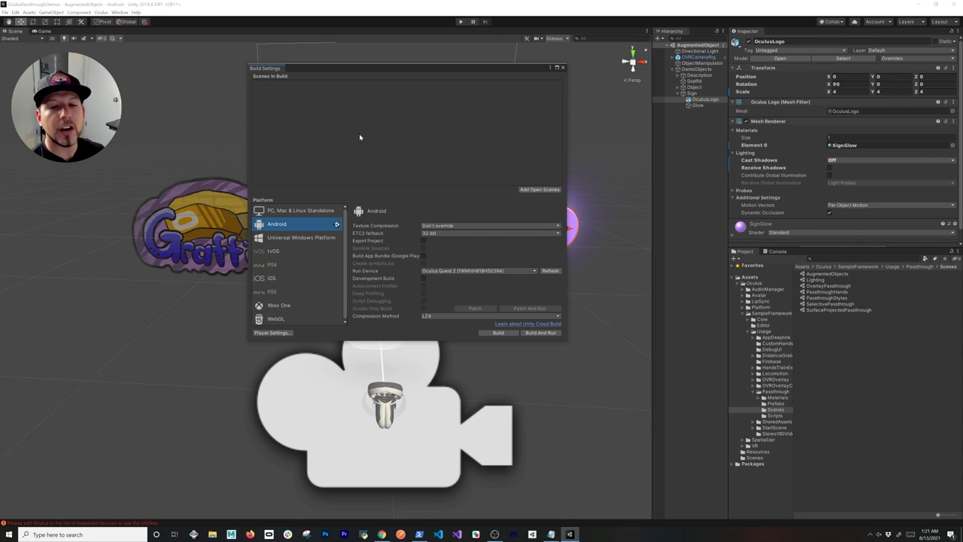
pyautogui.click(526, 189)
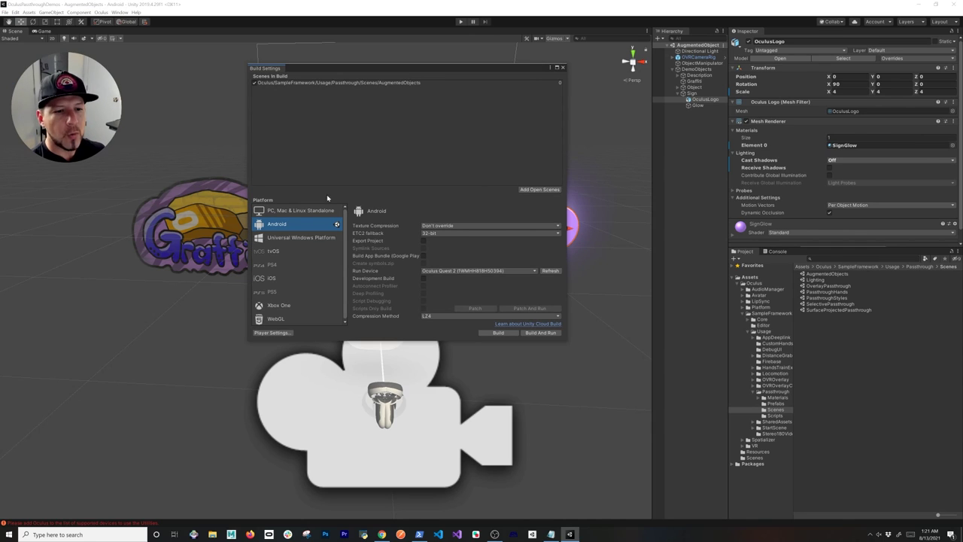
pyautogui.click(272, 332)
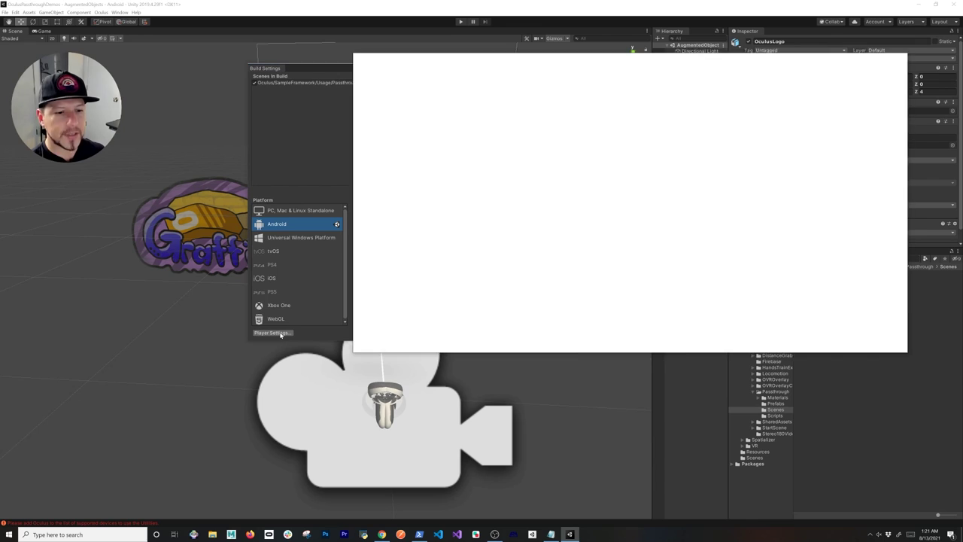
# - Install XR Plug-in Management and enable the Oculus provider for Quest and Quest 2
pyautogui.moveTo(441, 62); pyautogui.dragTo(238, 60)
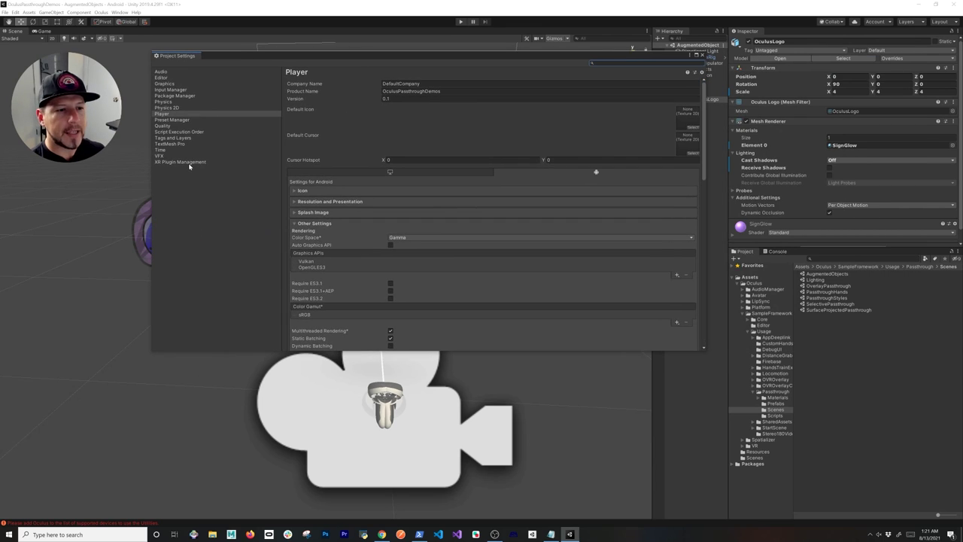
pyautogui.click(188, 162)
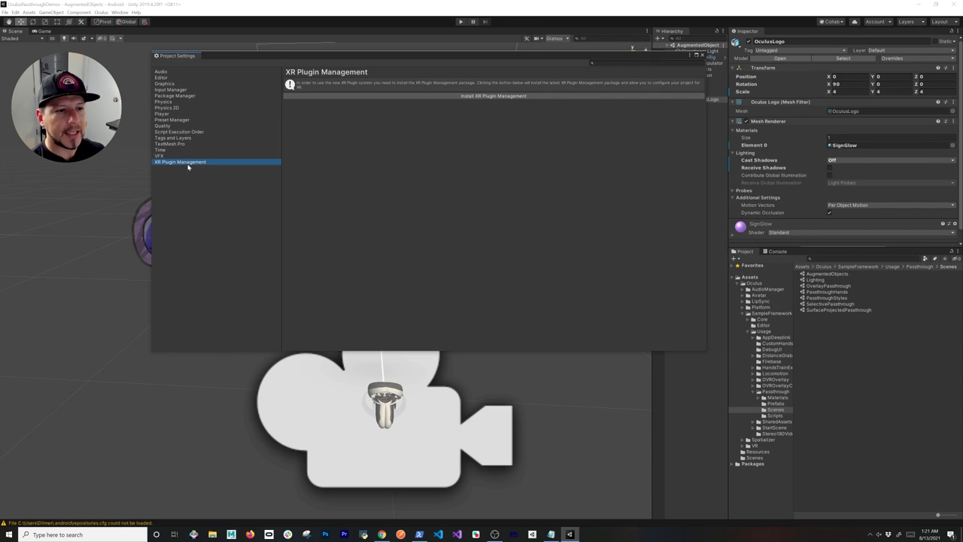
pyautogui.click(397, 94)
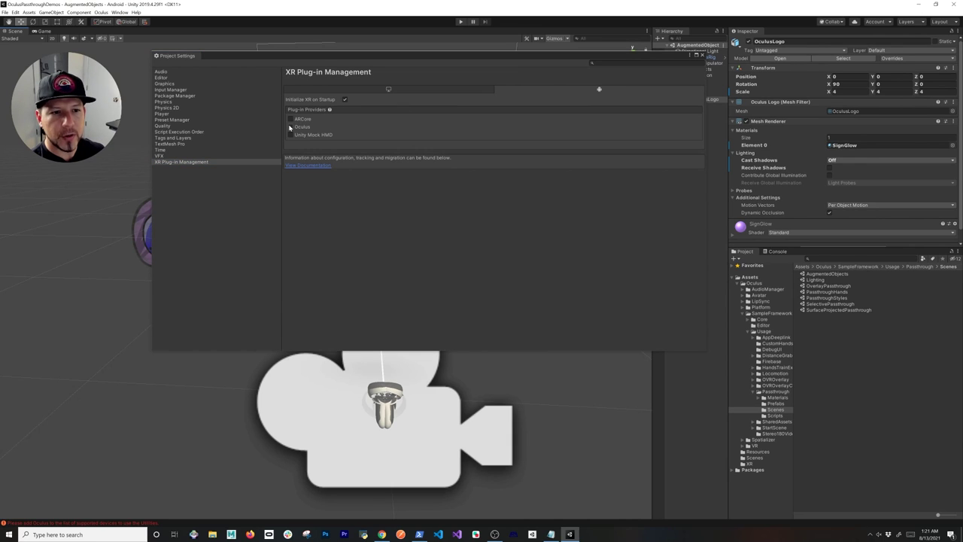
pyautogui.click(290, 127)
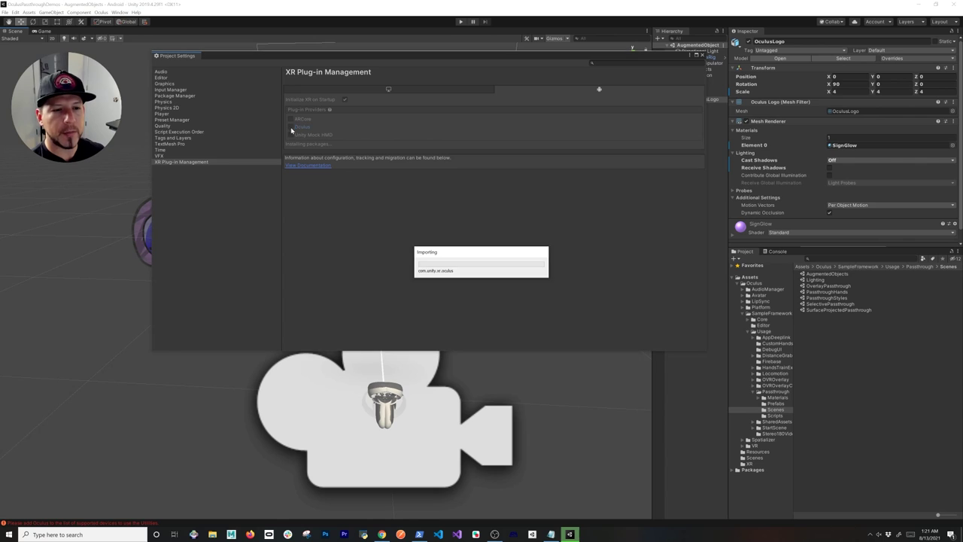
pyautogui.click(166, 113)
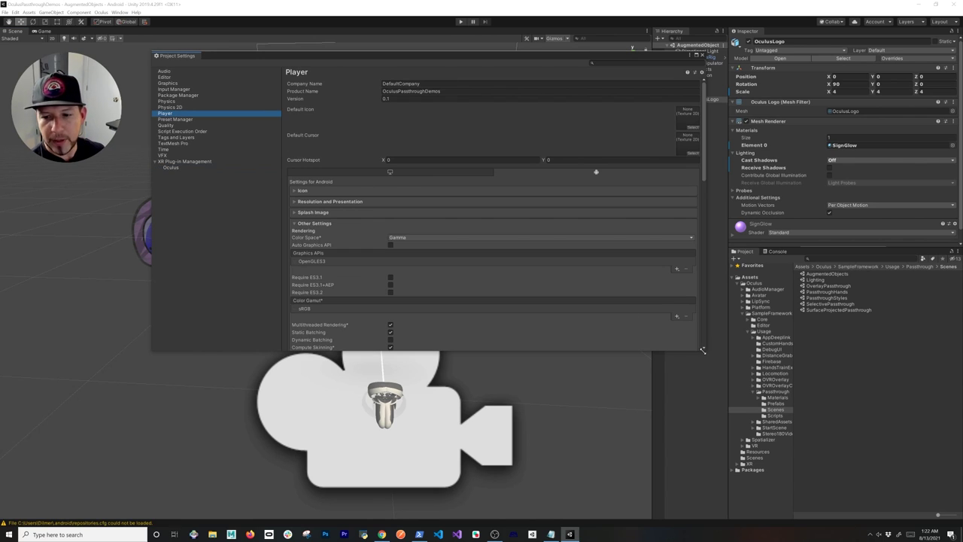
# - Enter the studio's company name in the Player settings Company Name field
pyautogui.moveTo(701, 350); pyautogui.dragTo(747, 455)
pyautogui.click(527, 83)
pyautogui.write('Di')
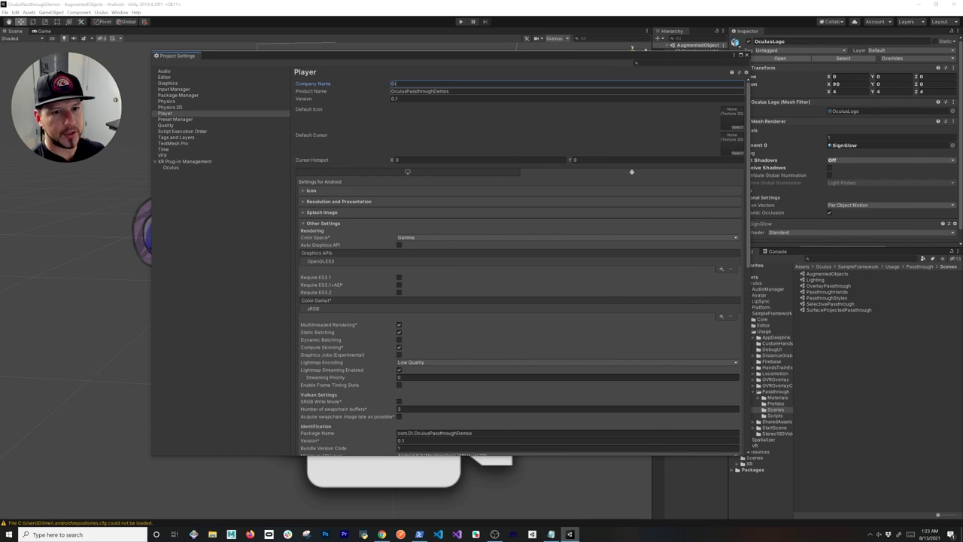
pyautogui.write('lmer Games LLC')
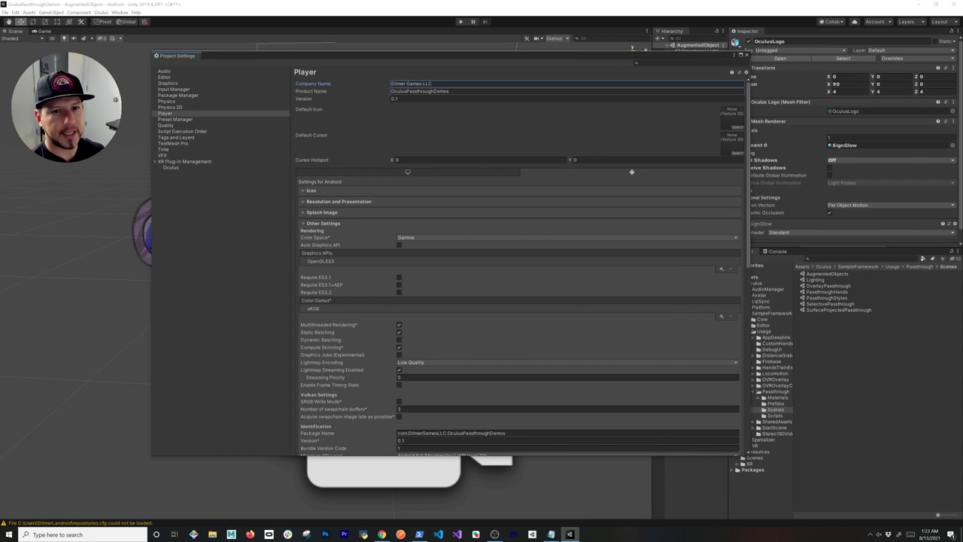
pyautogui.press('Tab')
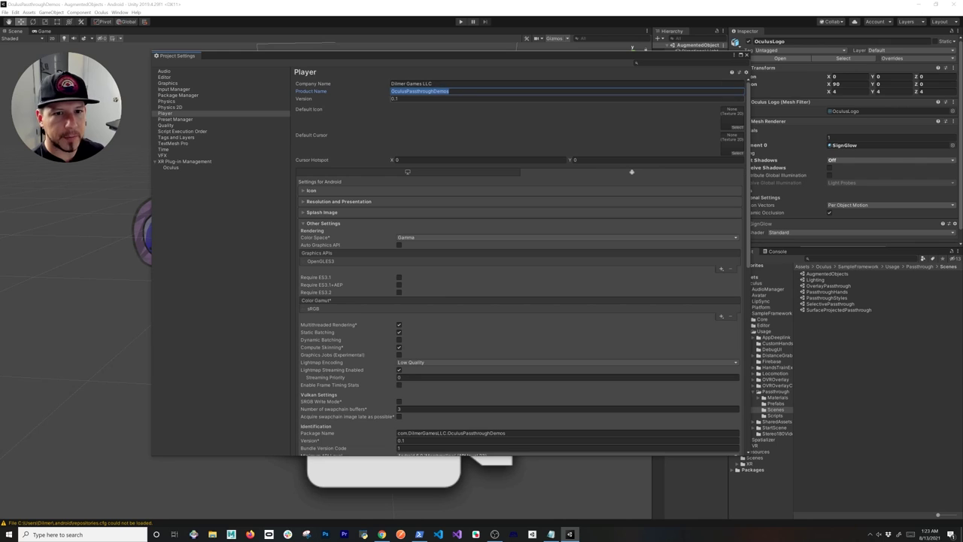
# - Set the Scripting Backend to IL2CPP and target ARM64 only, dropping ARMv7
pyautogui.scroll(-6, 449, 309)
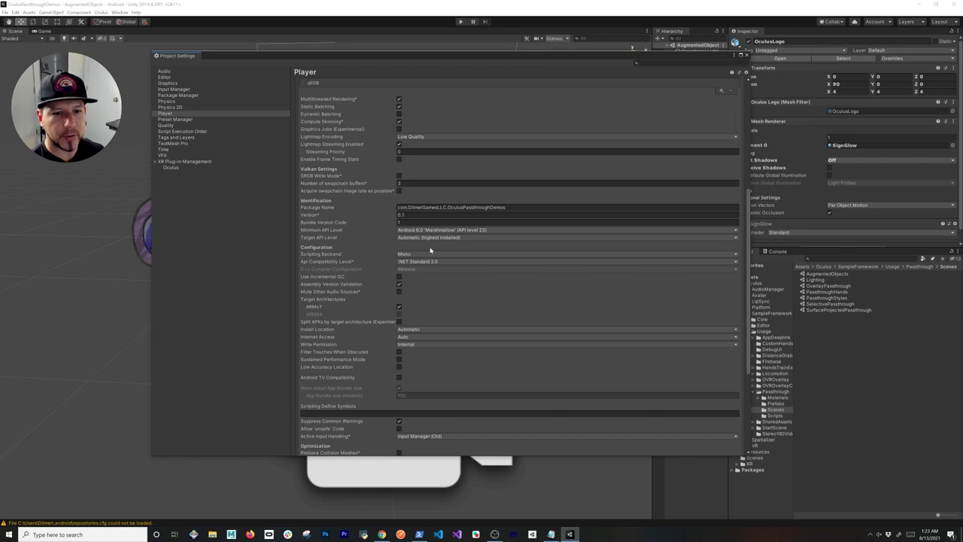
pyautogui.scroll(-1, 430, 250)
pyautogui.click(402, 231)
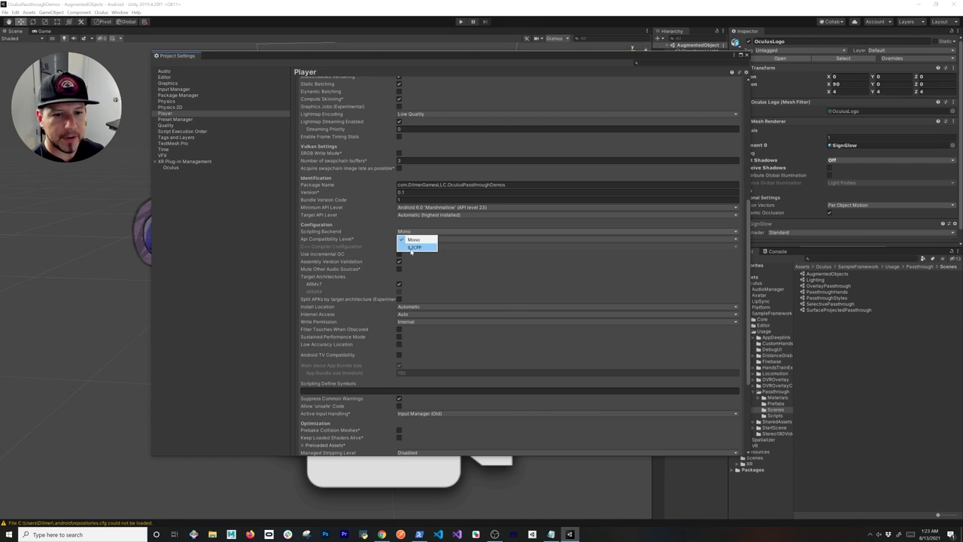
pyautogui.click(419, 247)
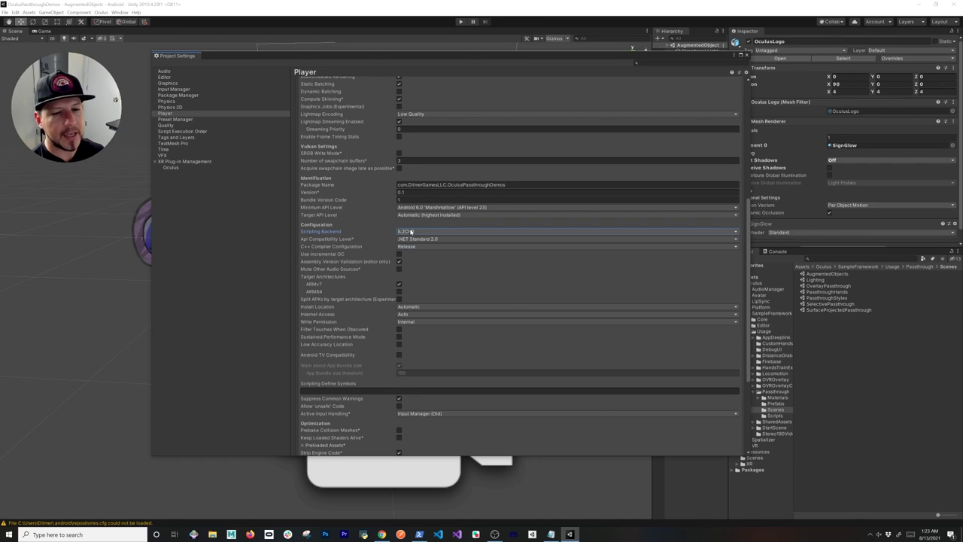
pyautogui.click(399, 285)
pyautogui.click(398, 292)
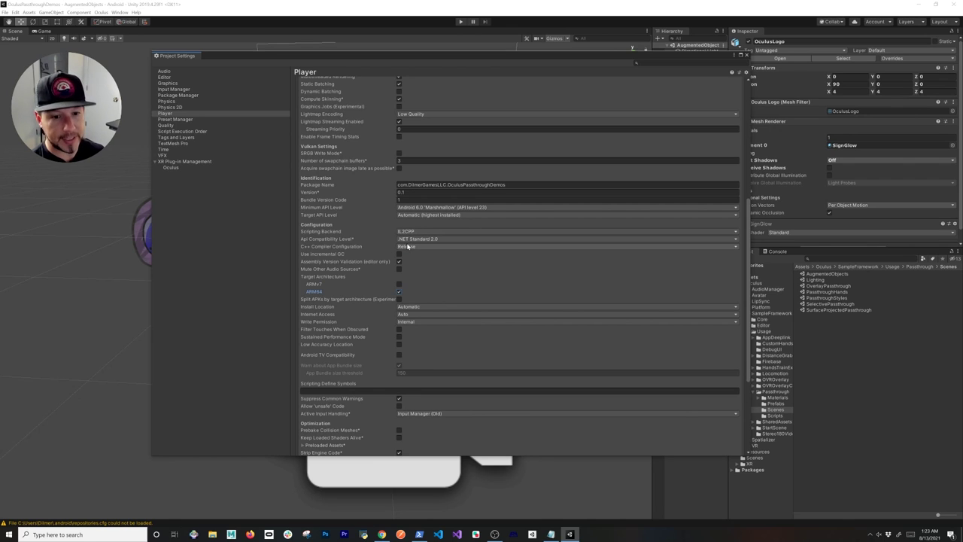
# - Set the Color Space to Linear
pyautogui.scroll(-5, 489, 274)
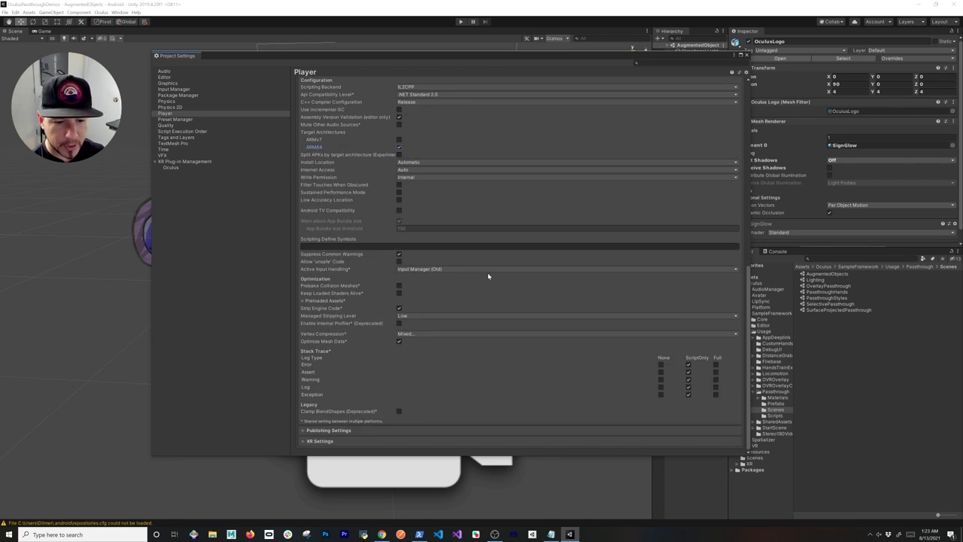
pyautogui.scroll(10, 376, 311)
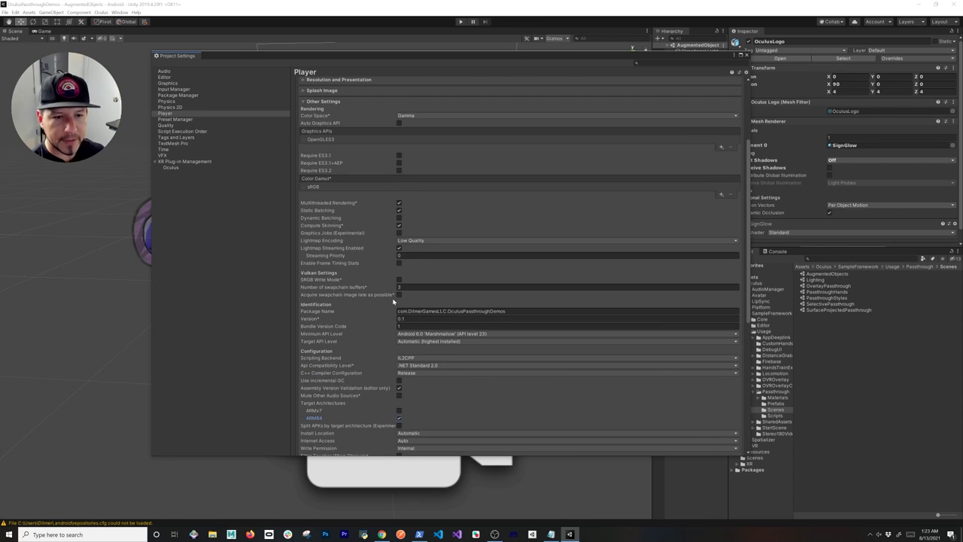
pyautogui.scroll(4, 404, 248)
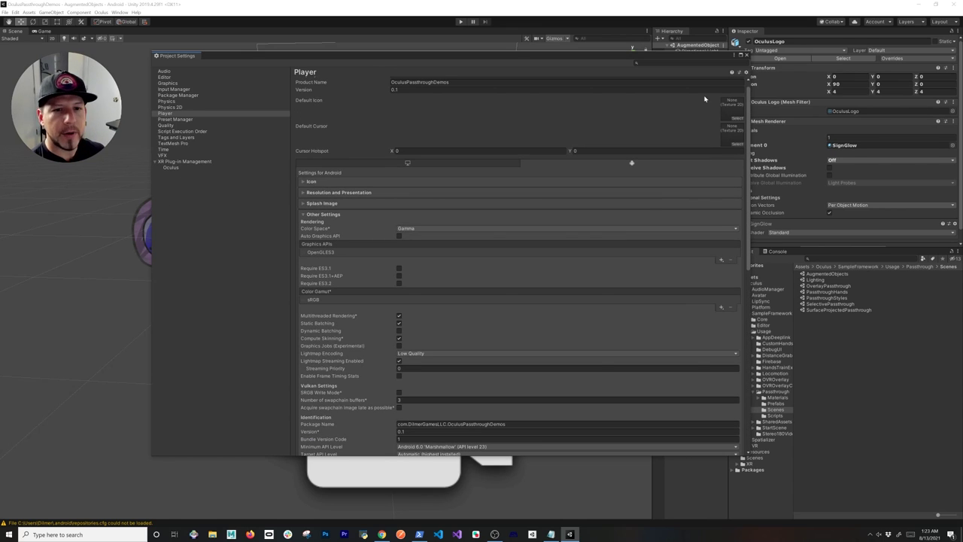
pyautogui.click(430, 232)
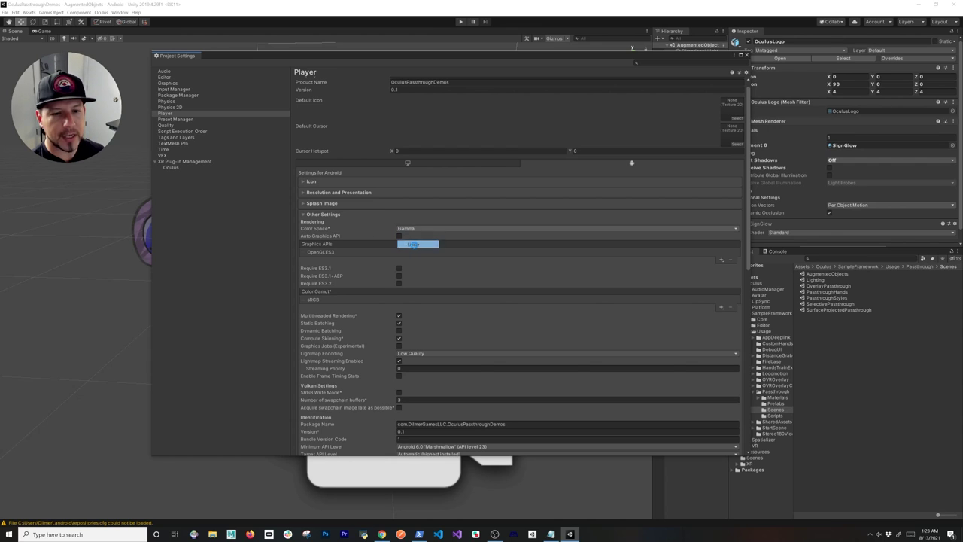
pyautogui.click(413, 244)
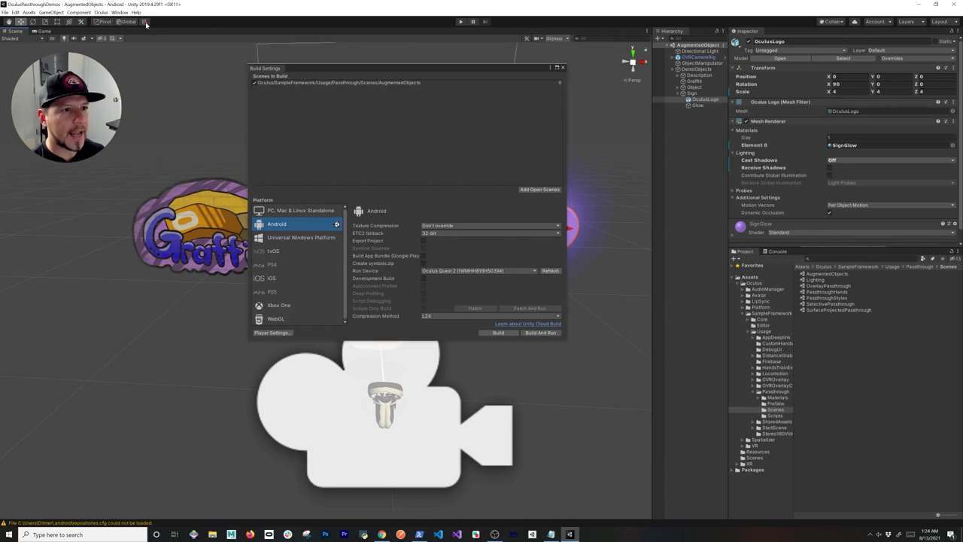
pyautogui.click(101, 12)
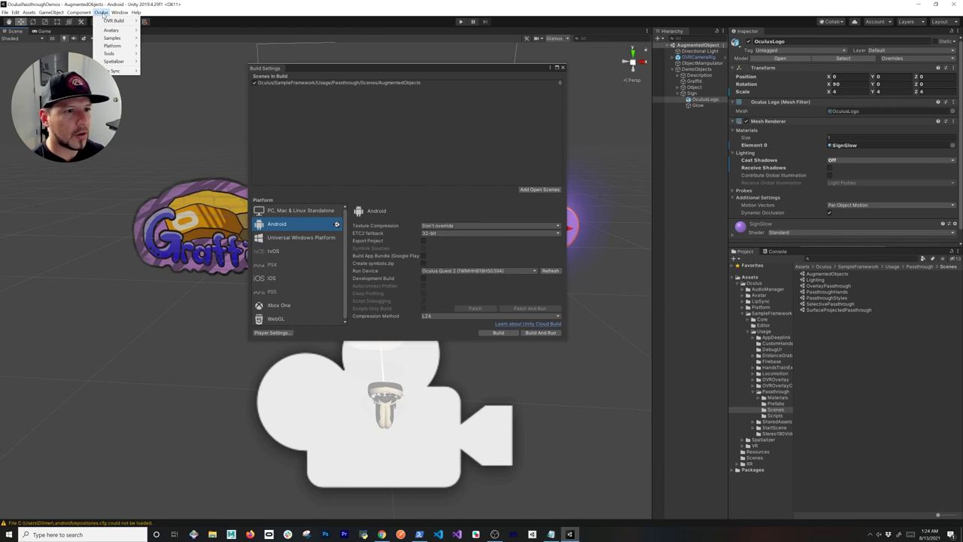
# - Switch OVRPlugin to the OpenXR backend via Oculus > Tools > OpenXR, confirm, and restart the editor
pyautogui.moveTo(115, 54)
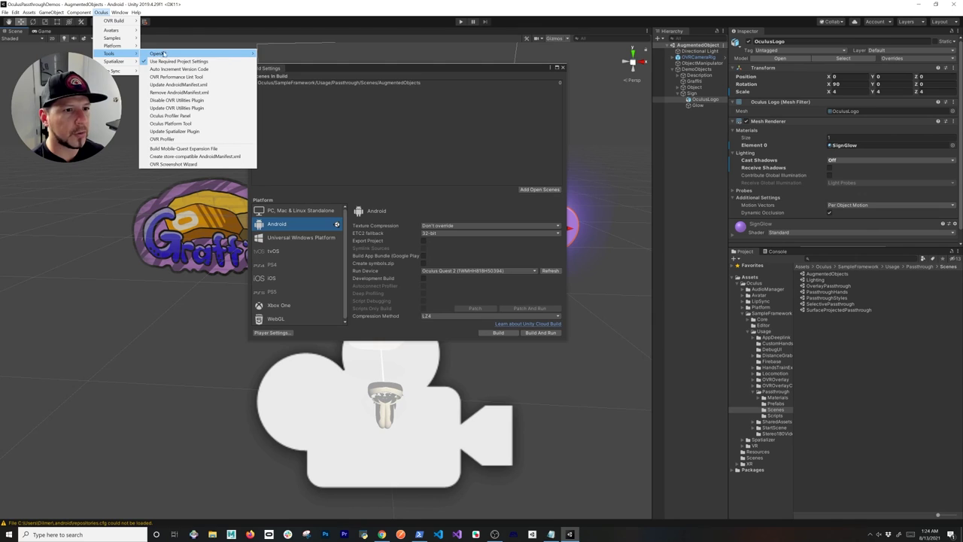
pyautogui.moveTo(167, 54)
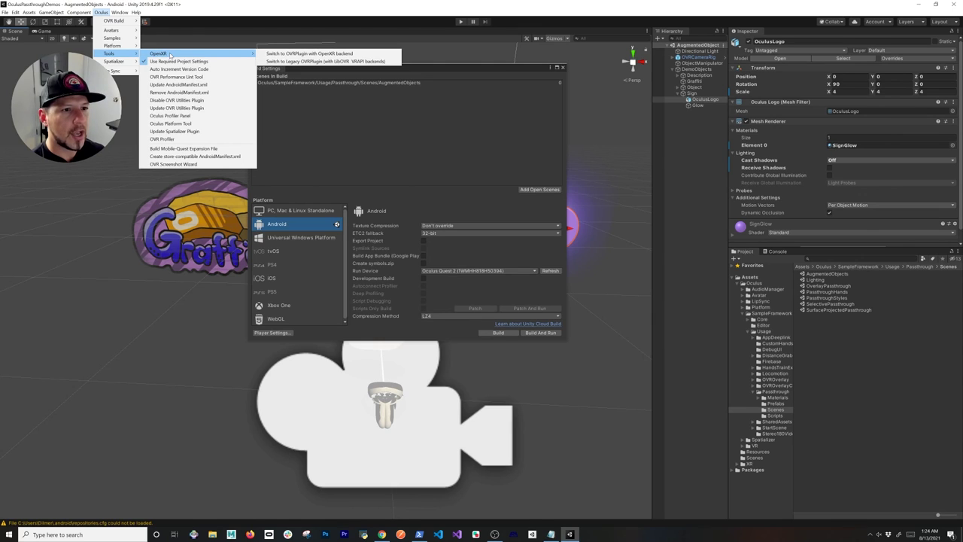
pyautogui.click(296, 55)
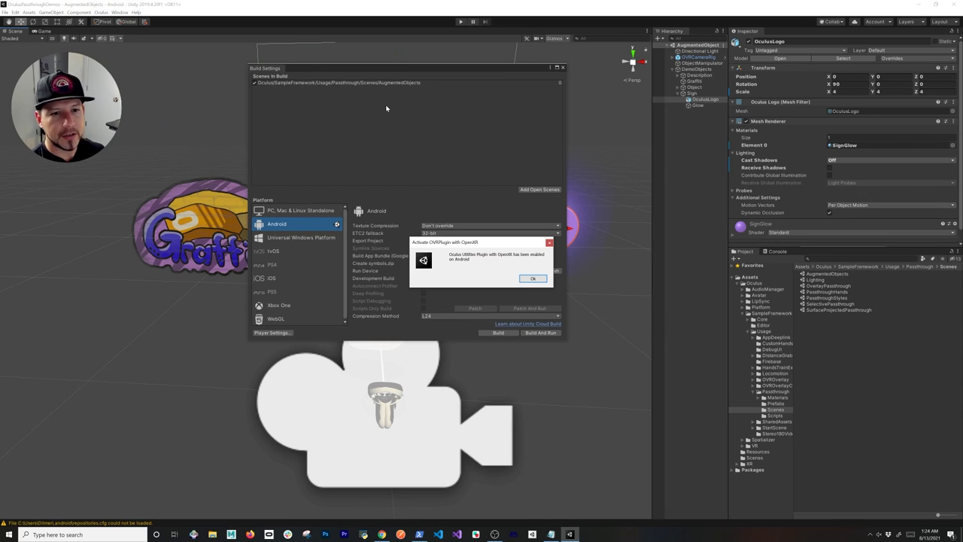
pyautogui.click(532, 278)
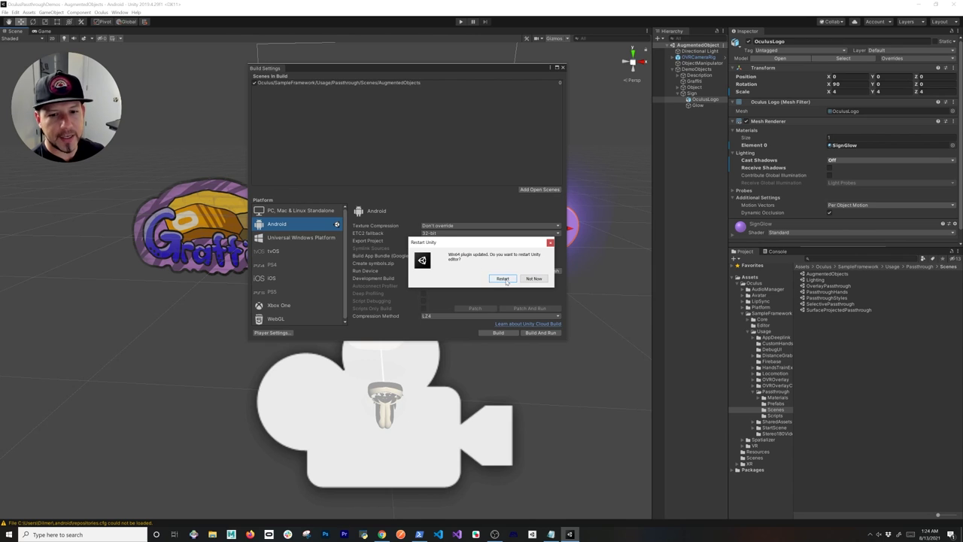
pyautogui.click(502, 278)
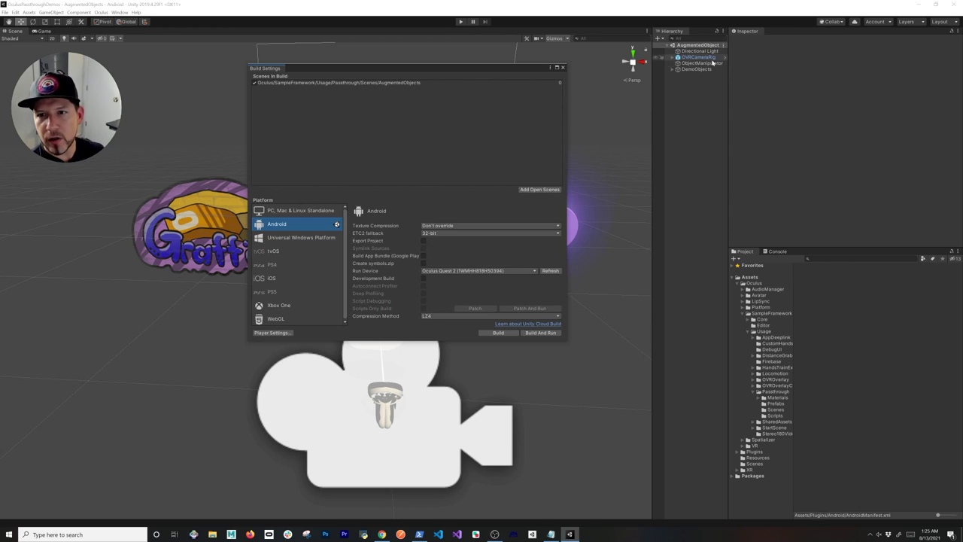
pyautogui.click(711, 60)
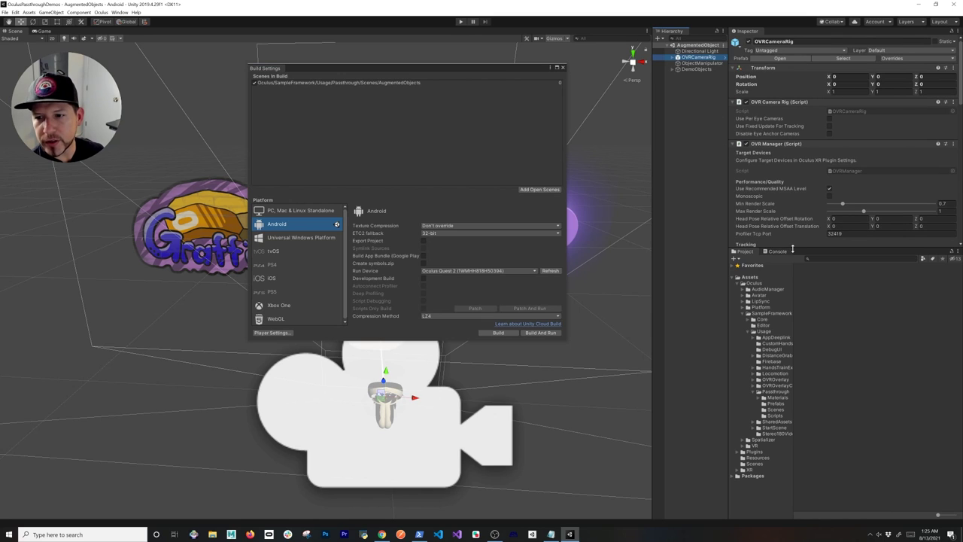
# - Tick Experimental Features Enabled and Passthrough Capability Enabled in the OVRCameraRig's OVR Manager
pyautogui.moveTo(788, 247); pyautogui.dragTo(812, 368)
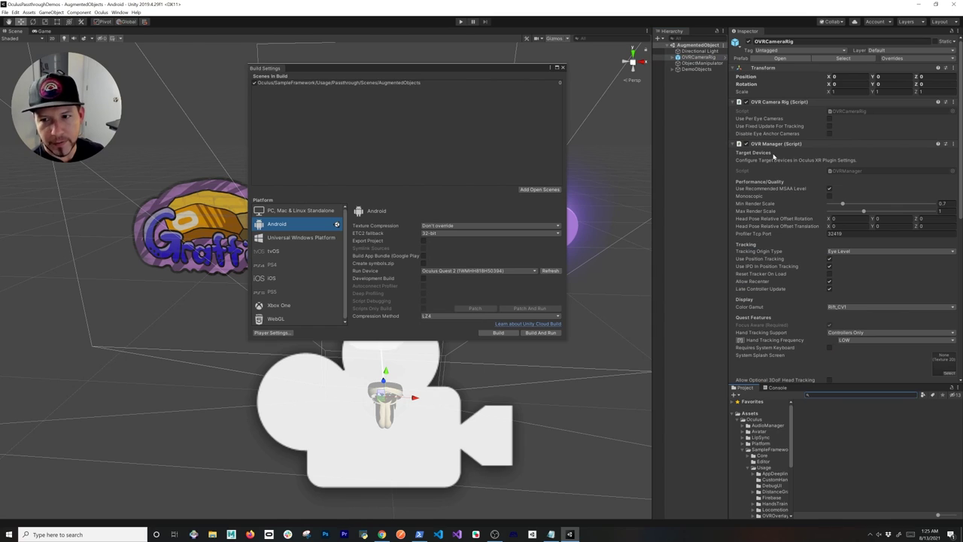
pyautogui.moveTo(960, 148); pyautogui.dragTo(961, 171)
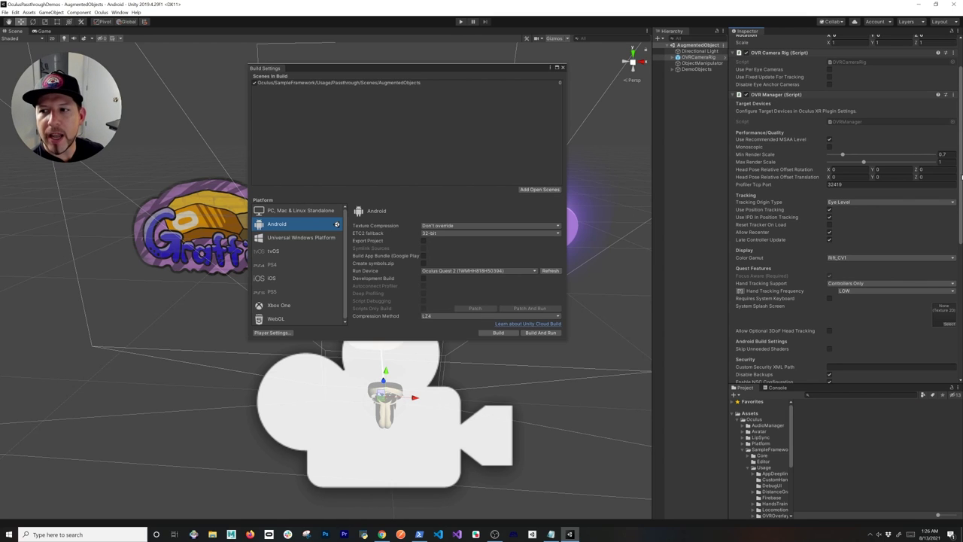
pyautogui.moveTo(960, 176); pyautogui.dragTo(961, 219)
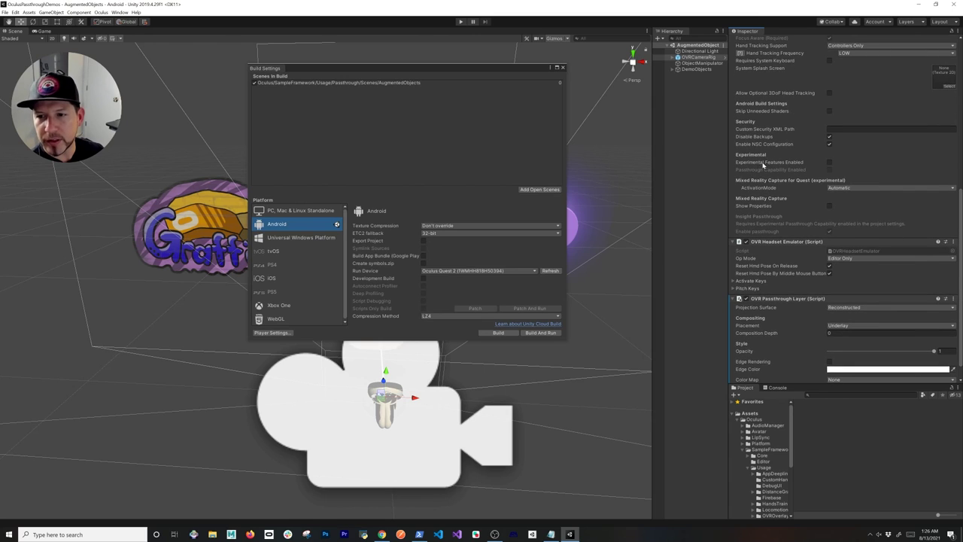
pyautogui.click(828, 163)
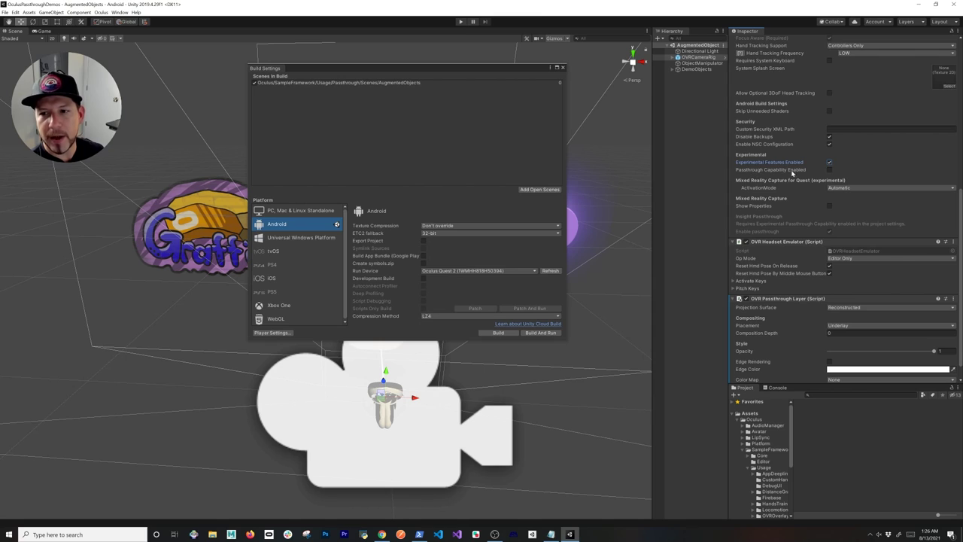
pyautogui.click(829, 170)
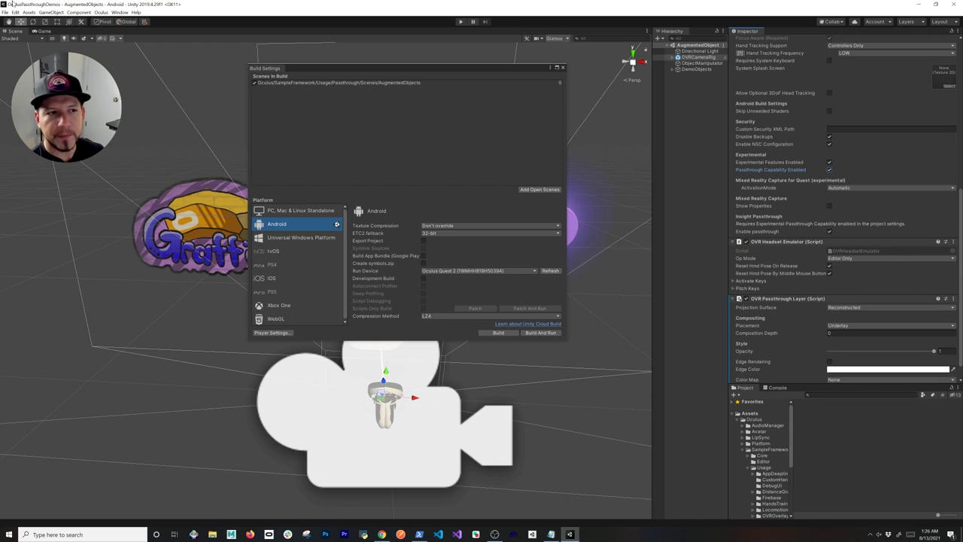
# - Generate a store-compatible AndroidManifest.xml from the Oculus Tools menu
pyautogui.click(101, 12)
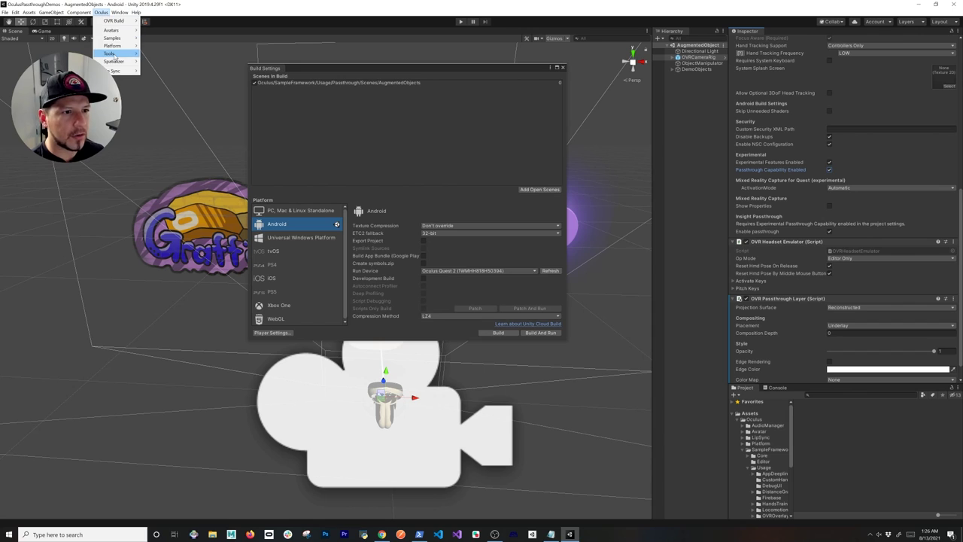
pyautogui.moveTo(135, 54)
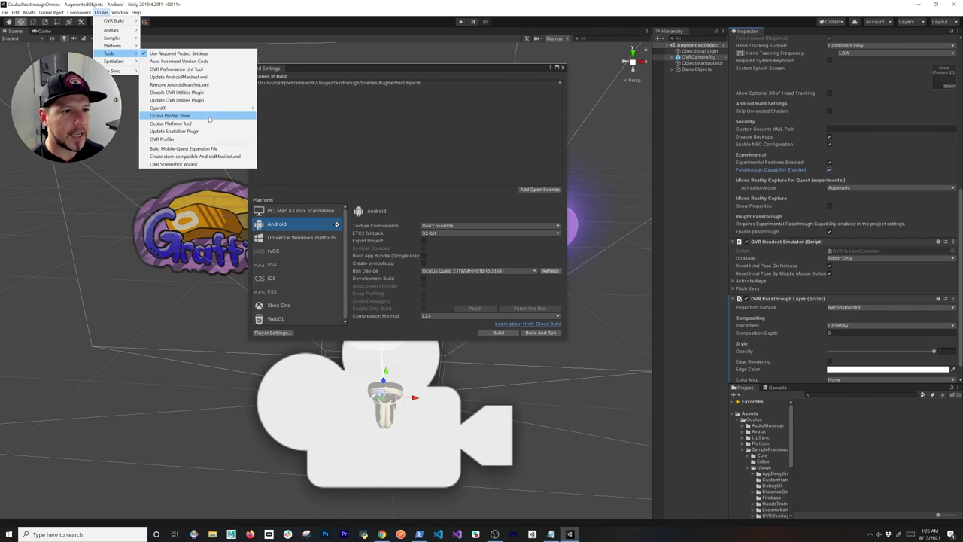
pyautogui.click(206, 157)
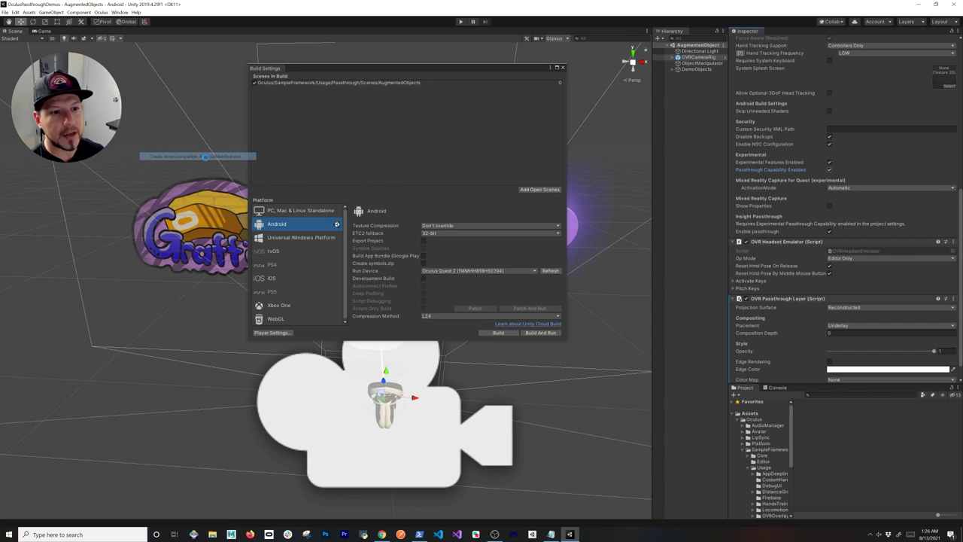
# - Search the project for 'An' and open AndroidManifest to check its experimental and passthrough entries
pyautogui.click(808, 393)
pyautogui.write('Android')
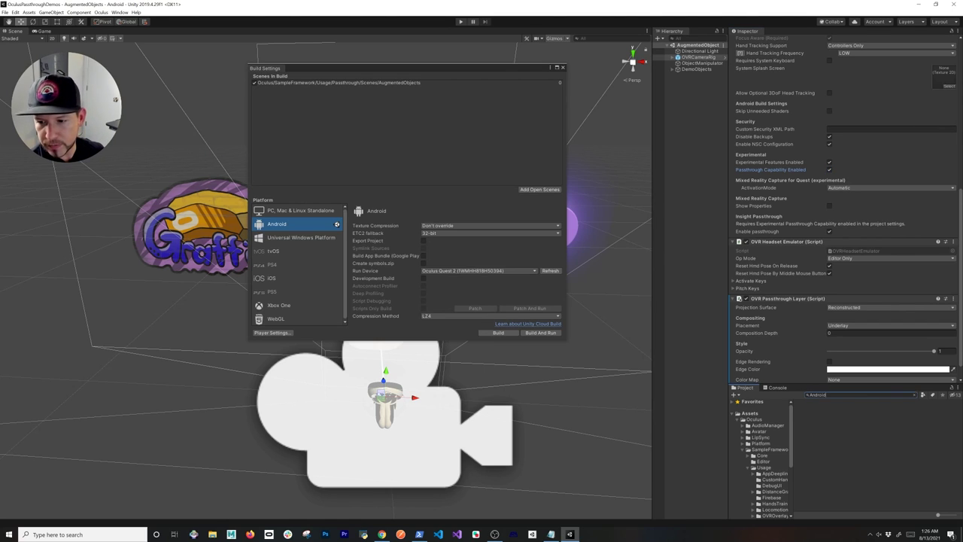
pyautogui.click(825, 494)
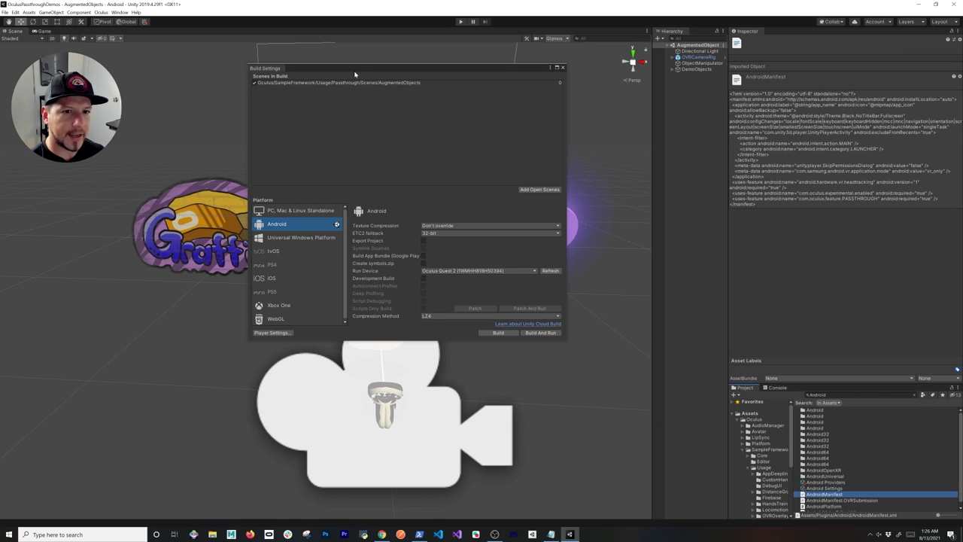
pyautogui.moveTo(361, 69); pyautogui.dragTo(372, 89)
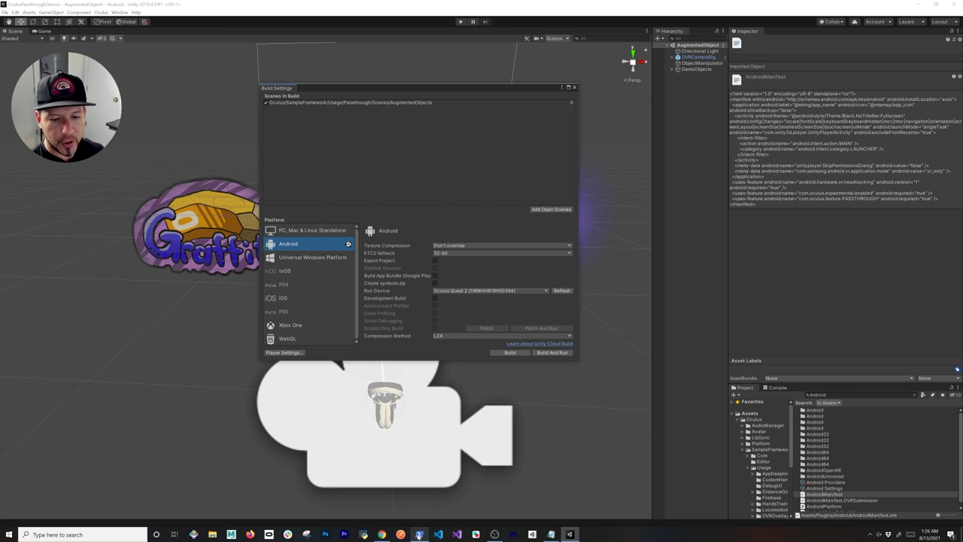
# - Open a new Windows PowerShell window, then Unity's Preferences to find the Android SDK path
pyautogui.moveTo(420, 535)
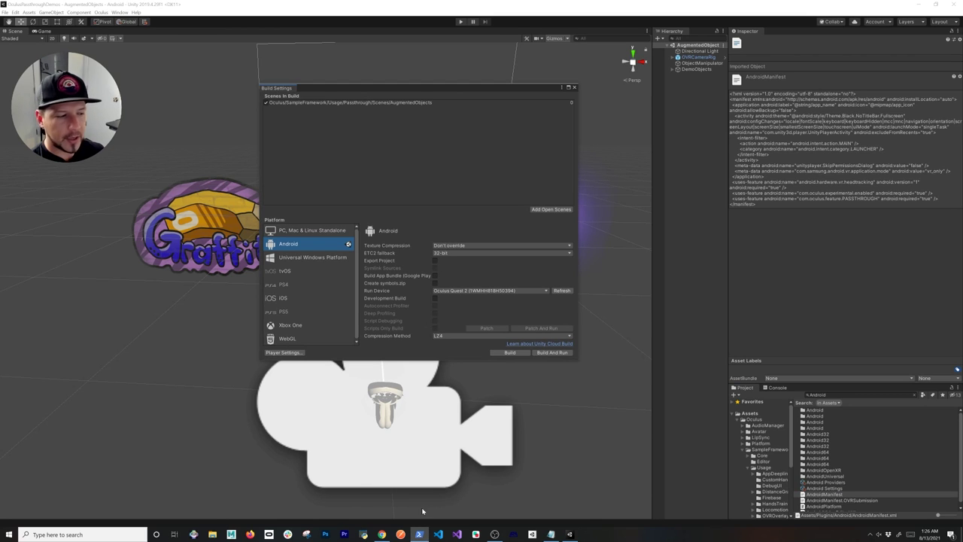
pyautogui.rightClick(420, 535)
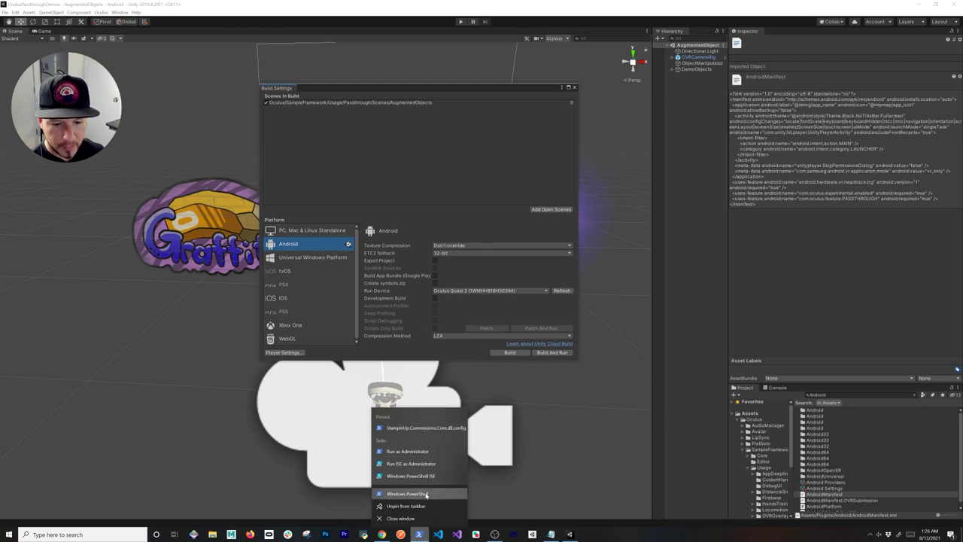
pyautogui.click(419, 495)
pyautogui.moveTo(209, 25); pyautogui.dragTo(421, 193)
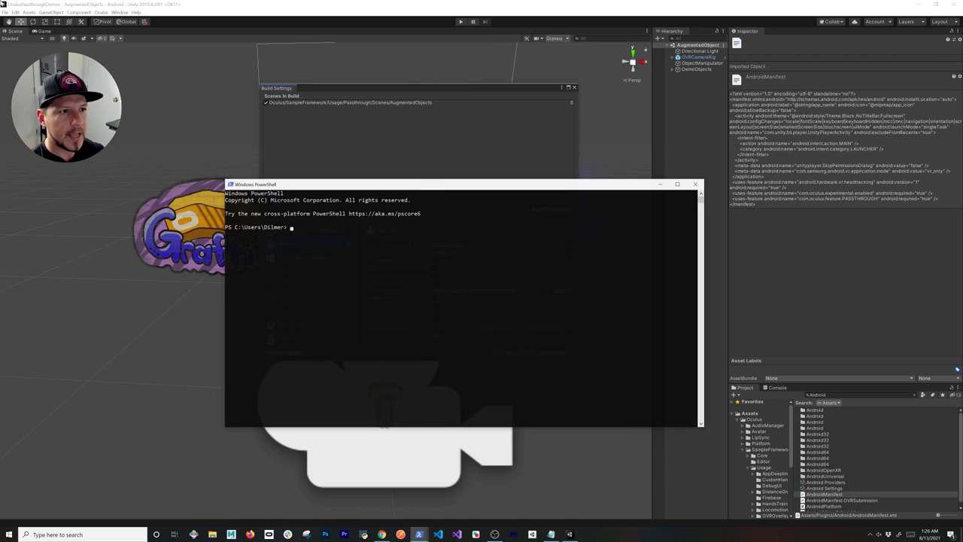
pyautogui.click(15, 12)
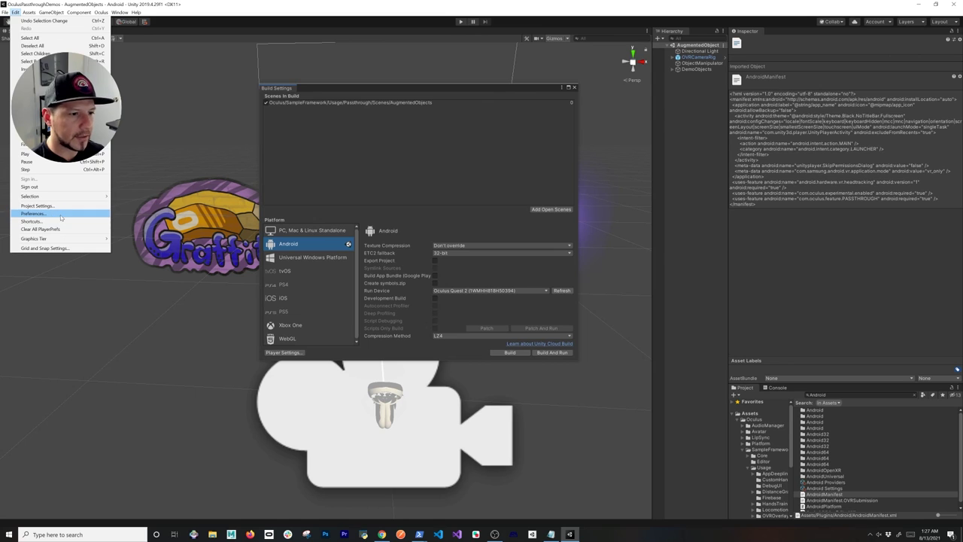
pyautogui.click(61, 215)
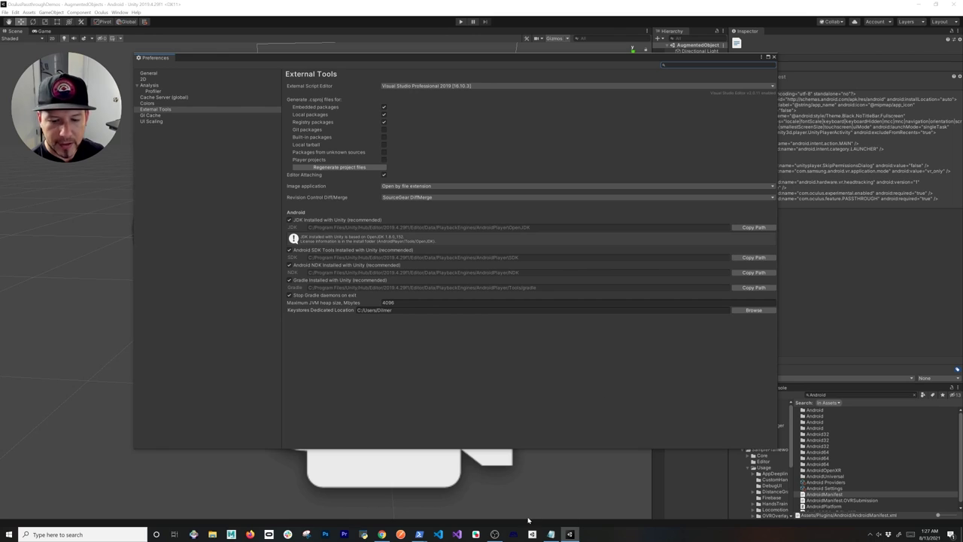
# - In PowerShell, change into the quoted Unity AndroidPlayer SDK folder path
pyautogui.hotkey('alt', 'Tab')
pyautogui.click(456, 331)
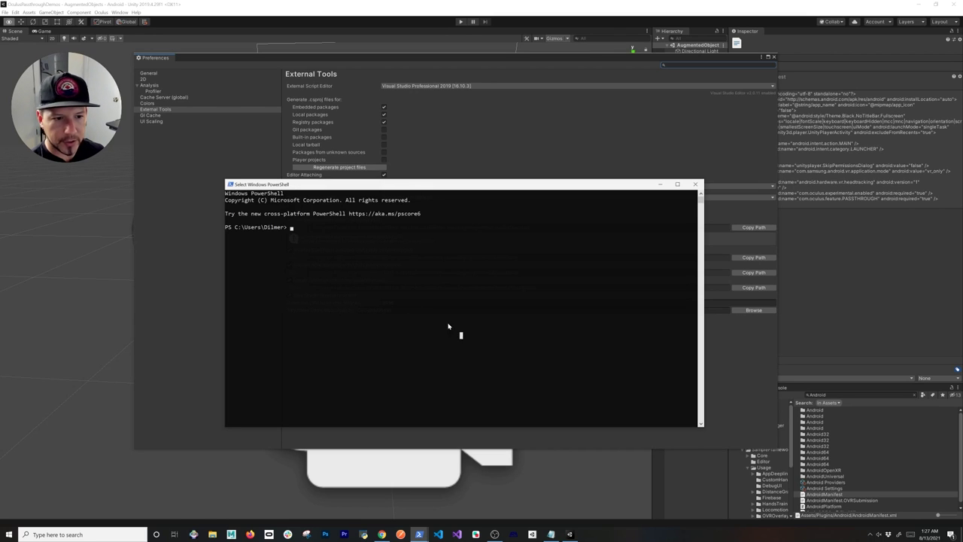
pyautogui.click(389, 261)
pyautogui.write('cd')
pyautogui.write('C:/Program Files/Unity/Hub/Editor/2019.4.29f1/Editor/Data/PlaybackEngines/AndroidPlayer/SDK')
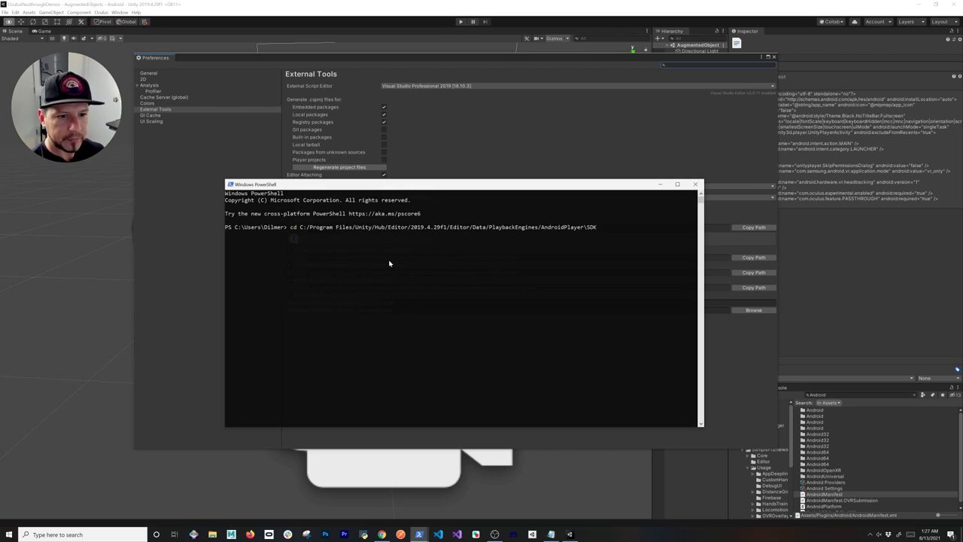
pyautogui.press('Return')
pyautogui.write('cd "')
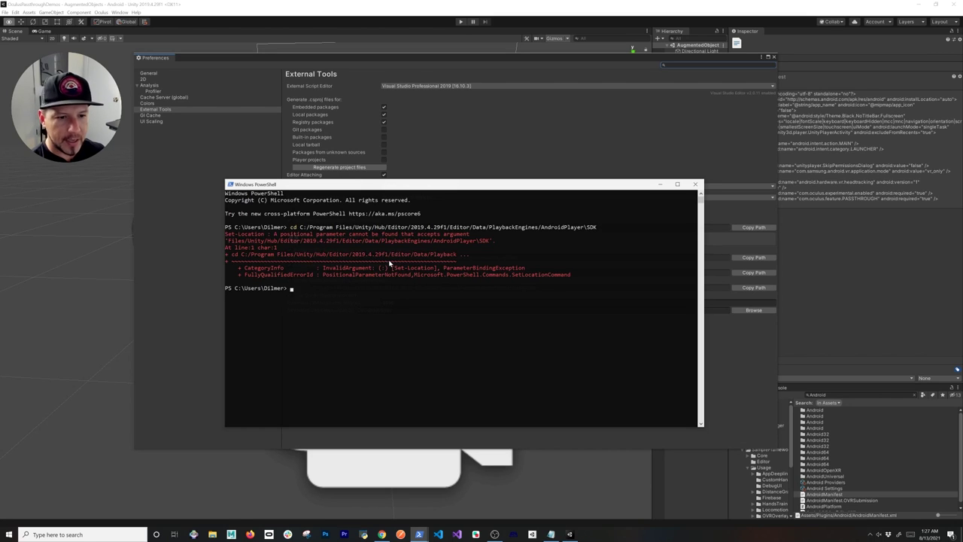
pyautogui.write('C:/Program Files/Unity/Hub/Editor/2019.4.29f1/Editor/Data/PlaybackEngines/AndroidPlayer/SDK')
pyautogui.write('"')
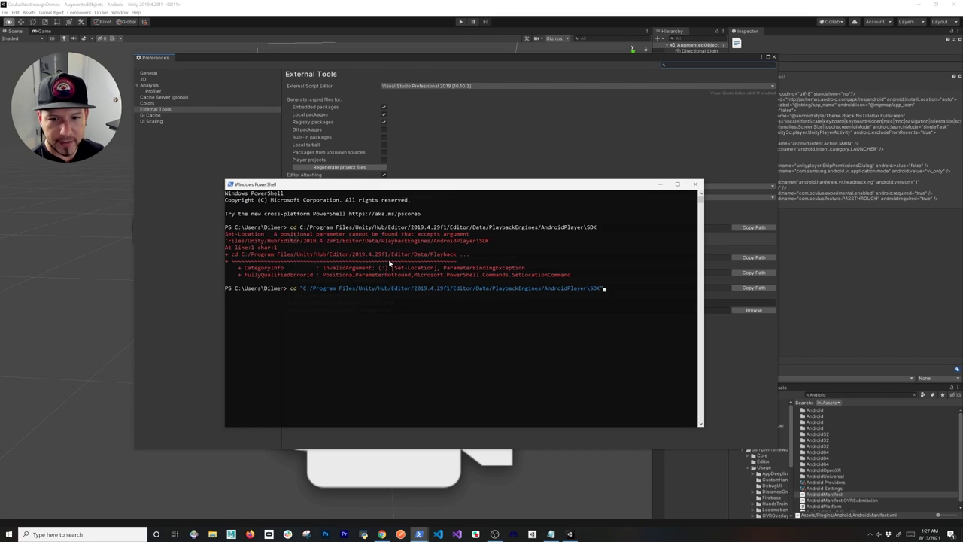
pyautogui.press('Return')
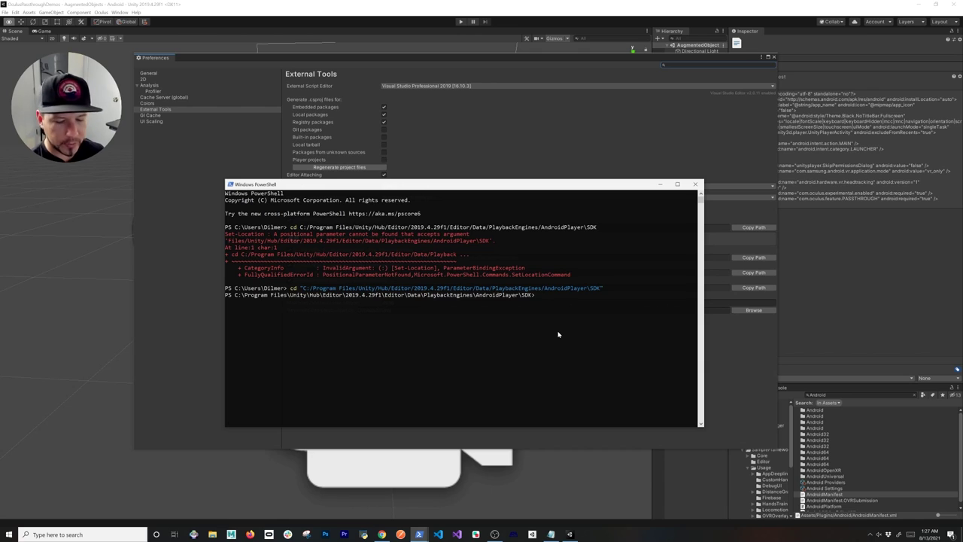
# - List the SDK folder, enter platform-tools, and run .\adb.exe to print its help
pyautogui.write('ls')
pyautogui.press('Return')
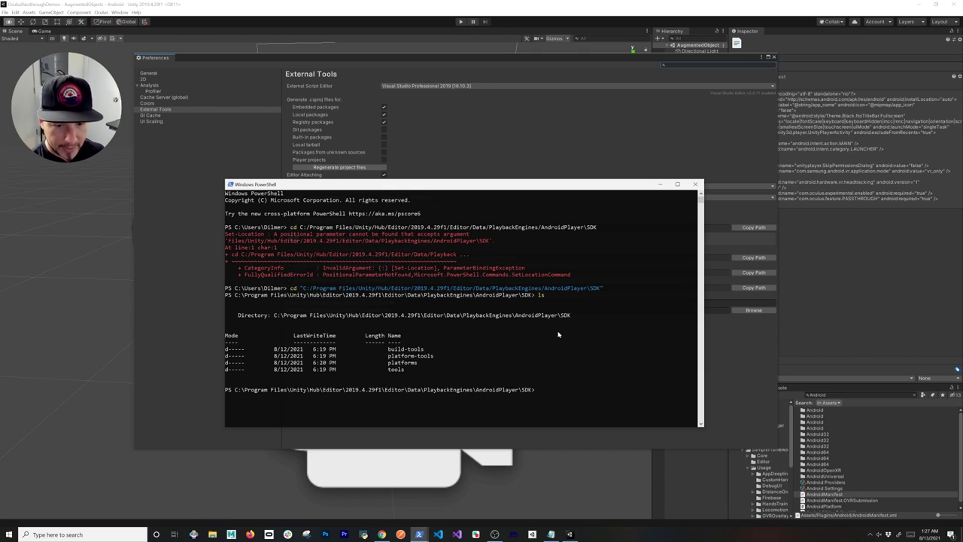
pyautogui.write('cd .\\platforms\\')
pyautogui.hotkey('shift', 'Tab')
pyautogui.press('Return')
pyautogui.write('a')
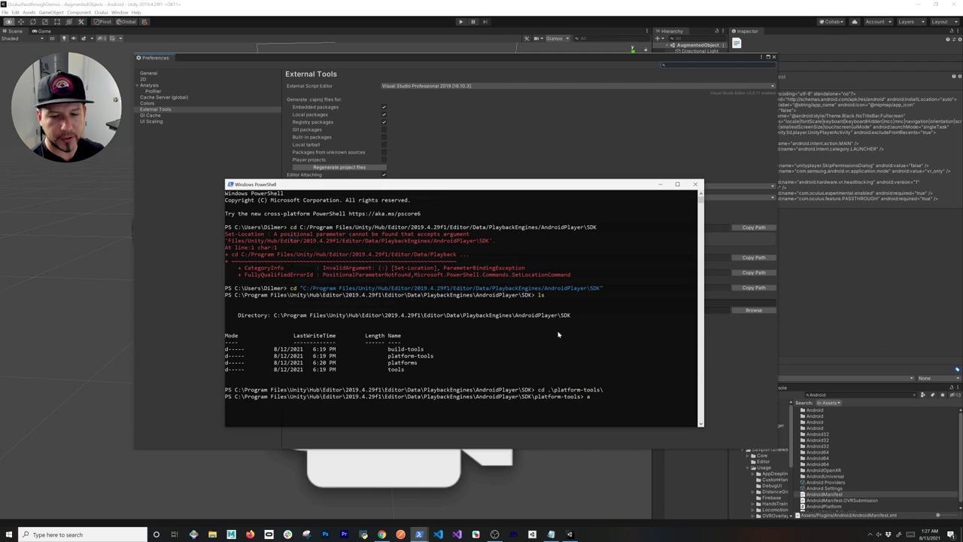
pyautogui.write('adb')
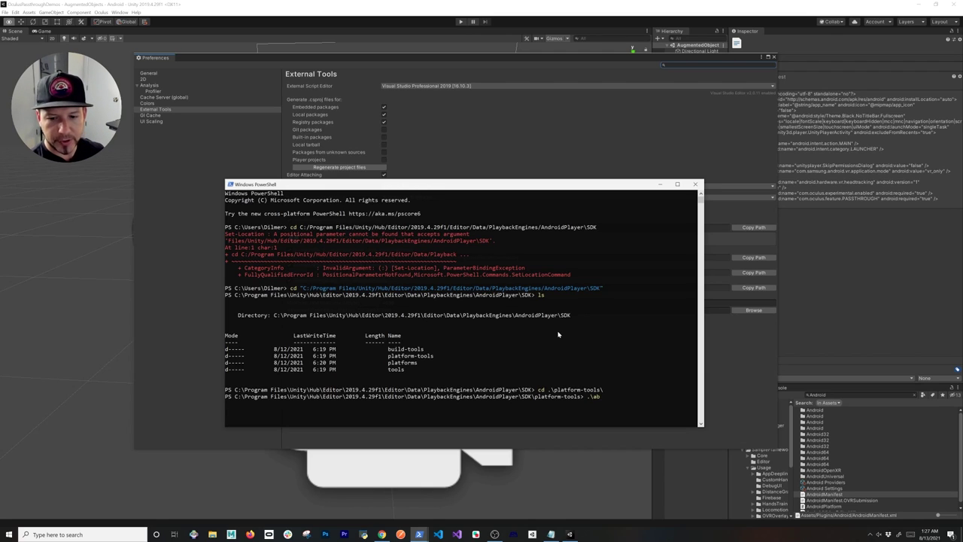
pyautogui.press('Tab')
pyautogui.press('Return')
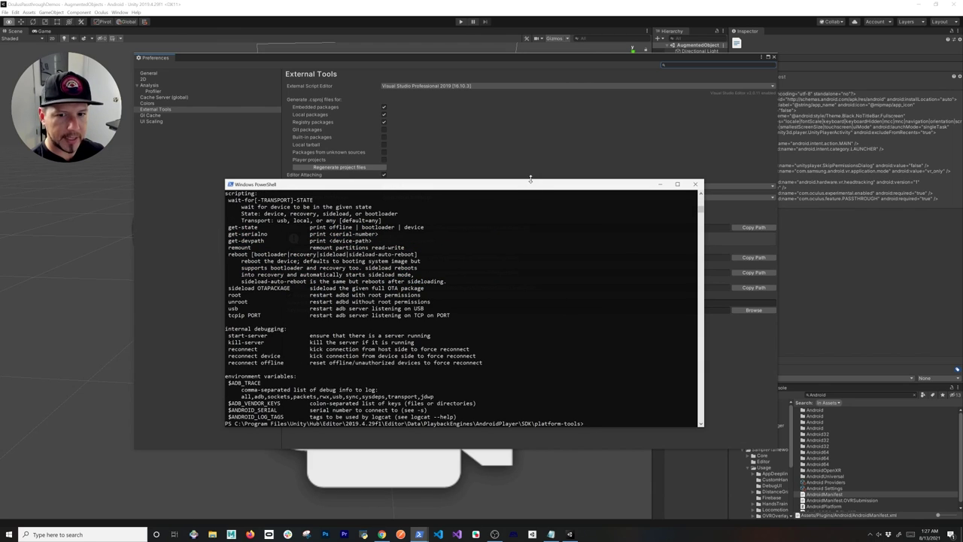
pyautogui.moveTo(529, 183); pyautogui.dragTo(482, 65)
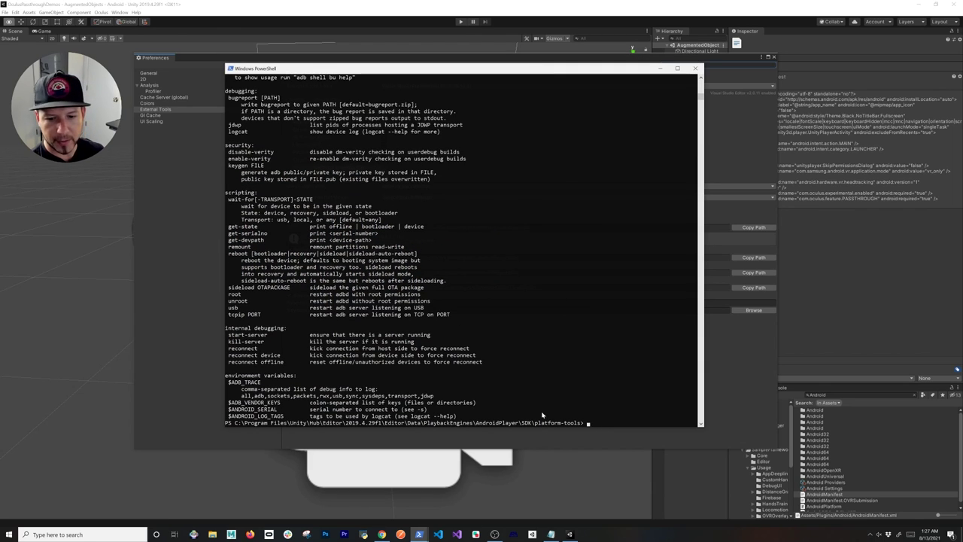
pyautogui.moveTo(466, 67); pyautogui.dragTo(391, 42)
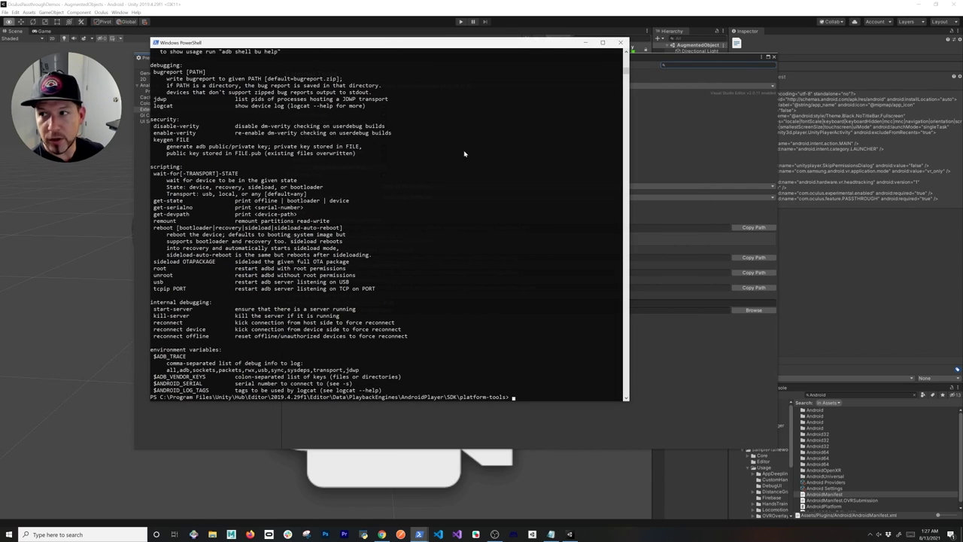
pyautogui.moveTo(496, 43)
pyautogui.mouseDown()
pyautogui.moveTo(533, 43)
pyautogui.moveTo(512, 45)
pyautogui.mouseUp()
# - Confirm Oculus Quest 2 is the Run Device in Build Settings
pyautogui.click(43, 4)
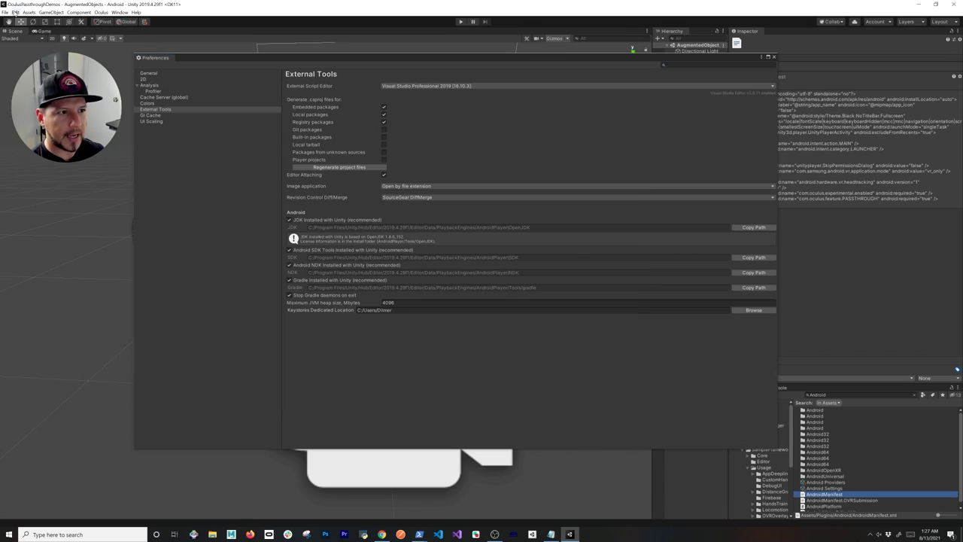
pyautogui.click(5, 12)
pyautogui.click(27, 35)
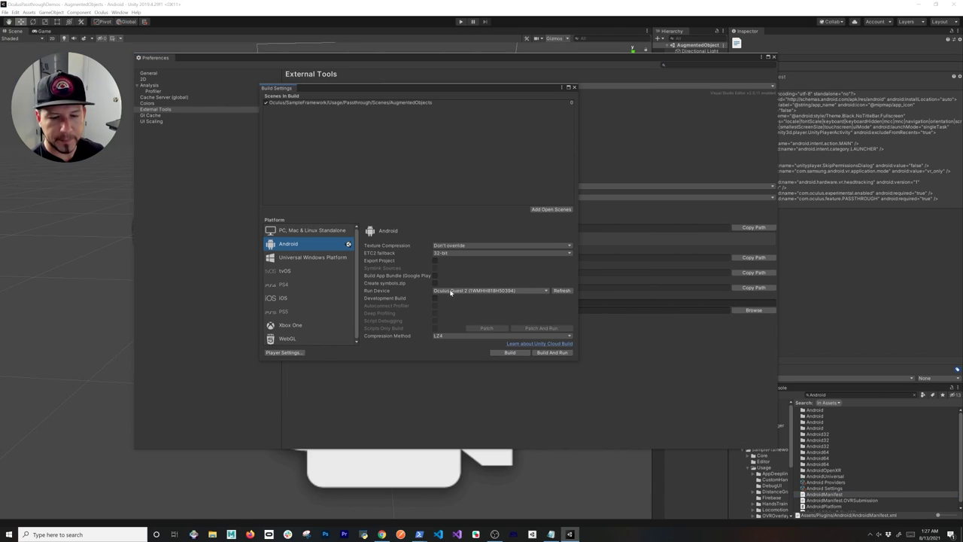
pyautogui.click(543, 291)
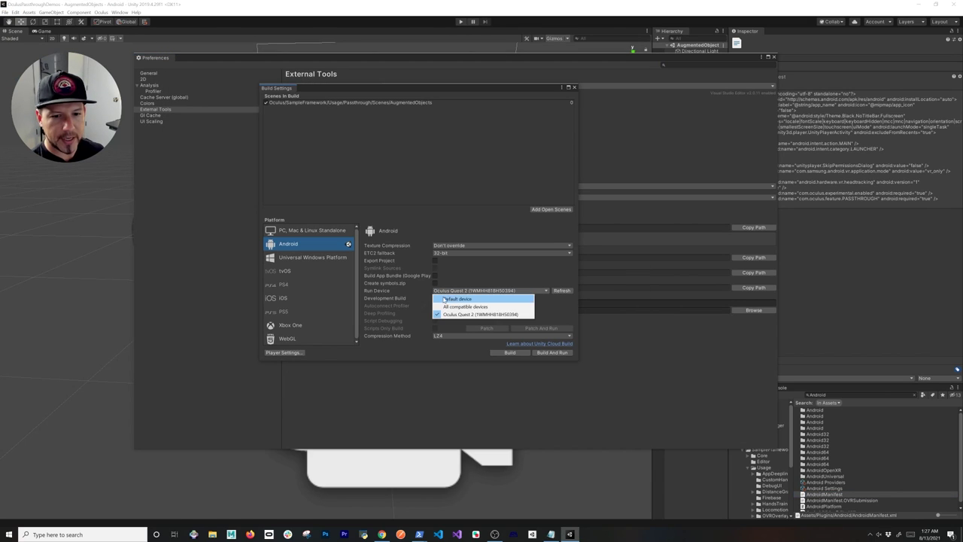
pyautogui.click(445, 182)
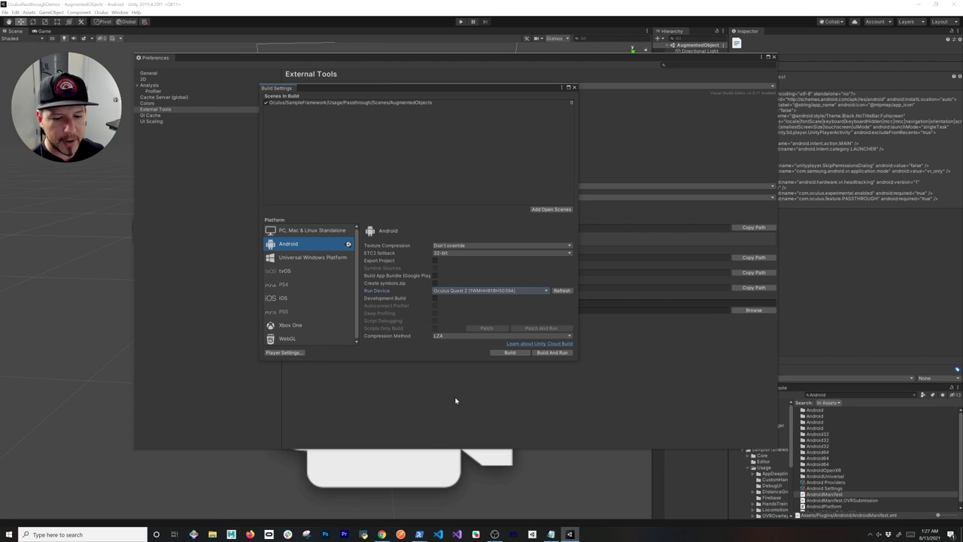
# - Run .\adb.exe devices, then adb shell setprop debug.oculus.experimentalEnabled 1
pyautogui.moveTo(419, 533)
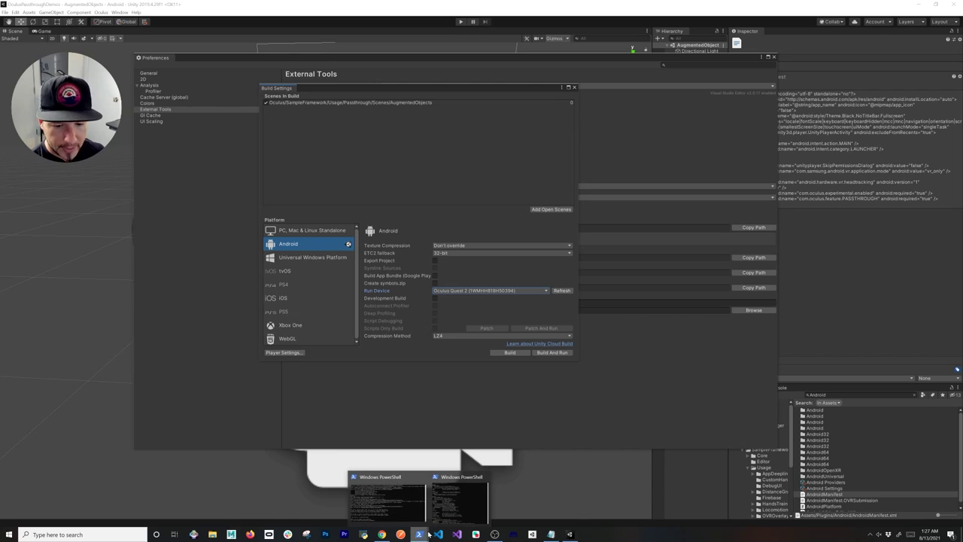
pyautogui.click(466, 487)
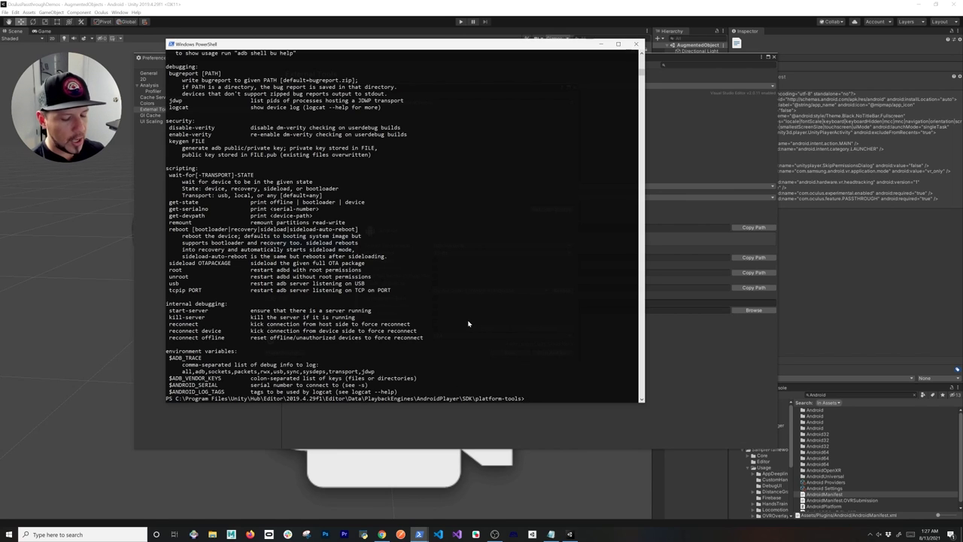
pyautogui.write('.\\')
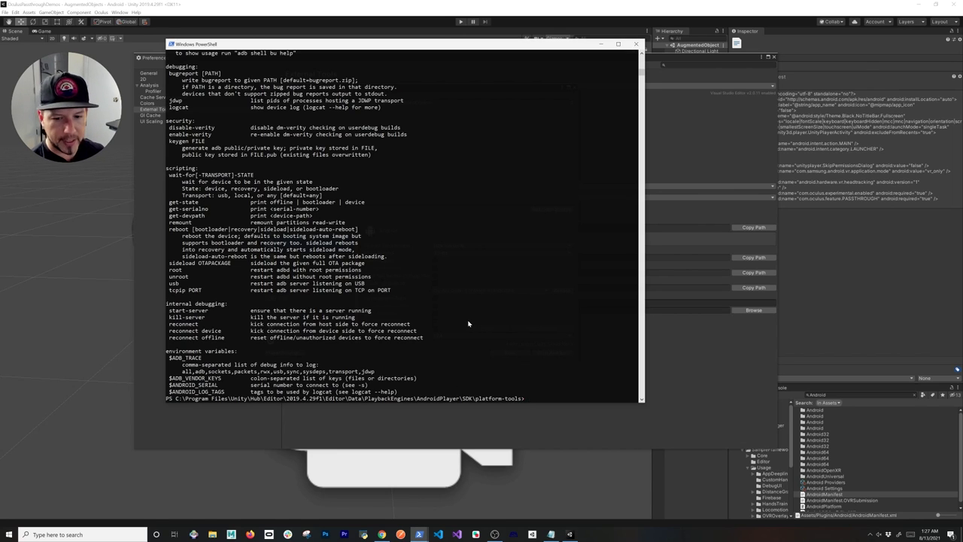
pyautogui.write('adb.exe')
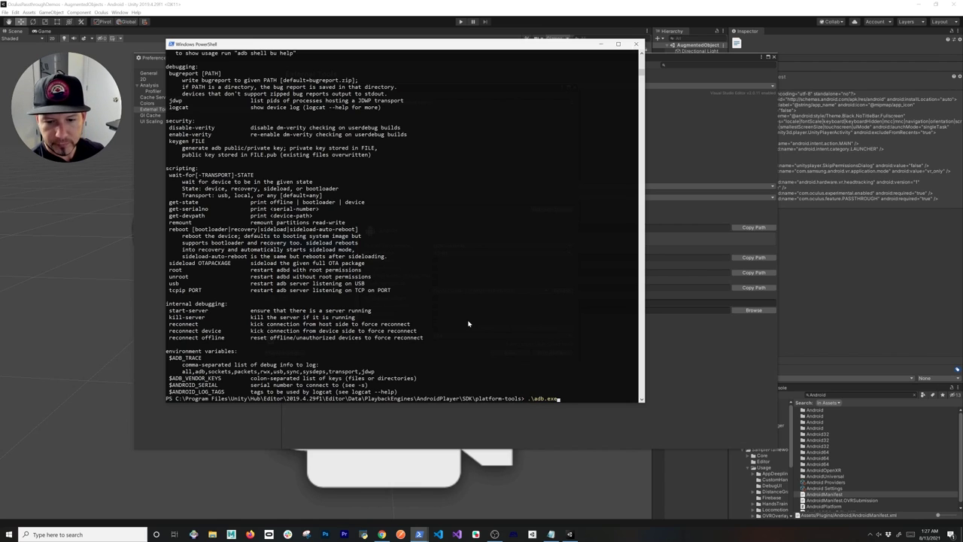
pyautogui.write(' devices')
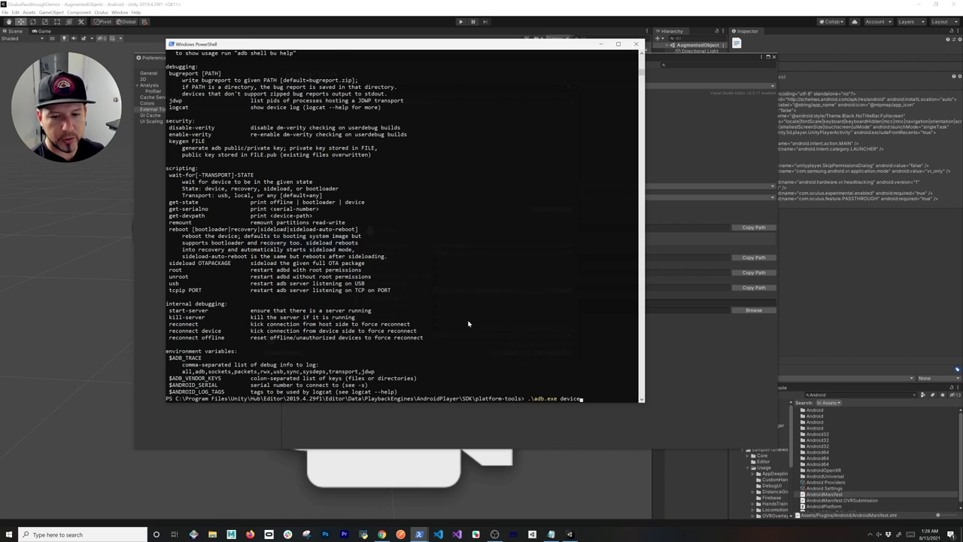
pyautogui.press('Return')
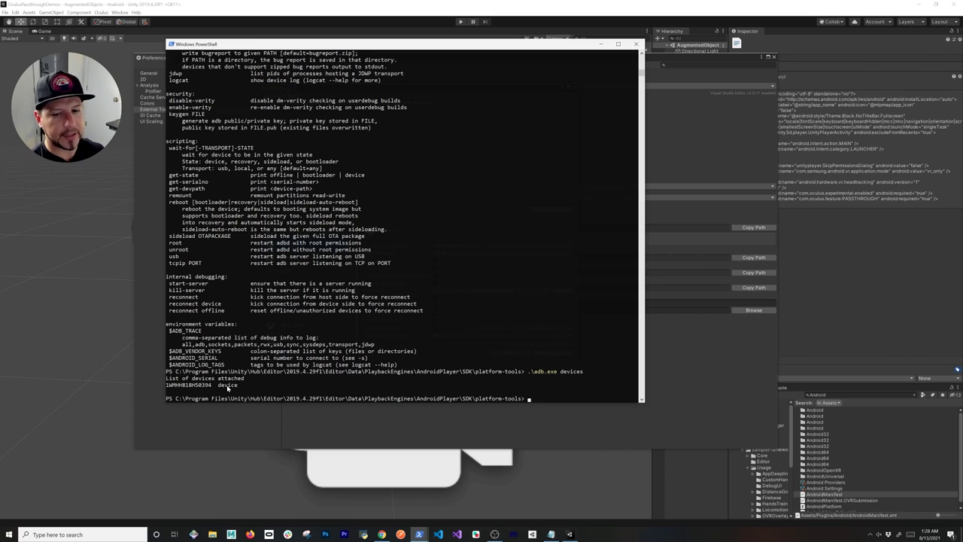
pyautogui.write('.\\adb shell setprop debug.oculus.experimentalEnabled 1')
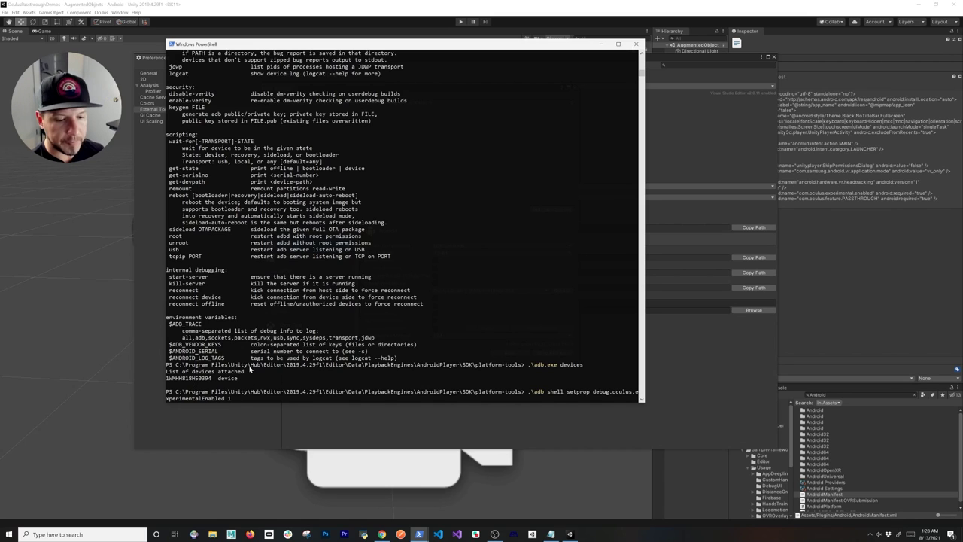
pyautogui.press('Return')
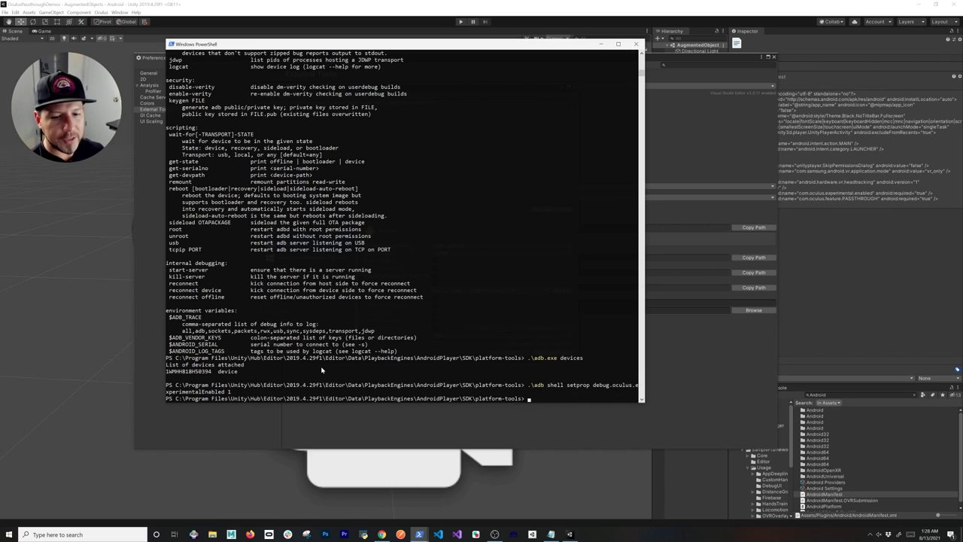
# - Close Preferences, enable Development Build, and Build And Run the project as Demo.apk
pyautogui.hotkey('alt', 'Tab')
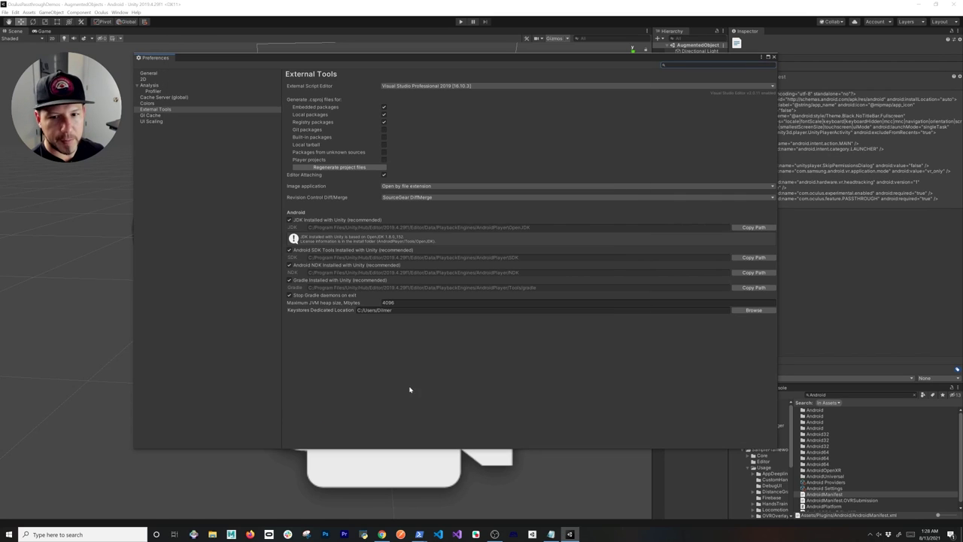
pyautogui.click(773, 57)
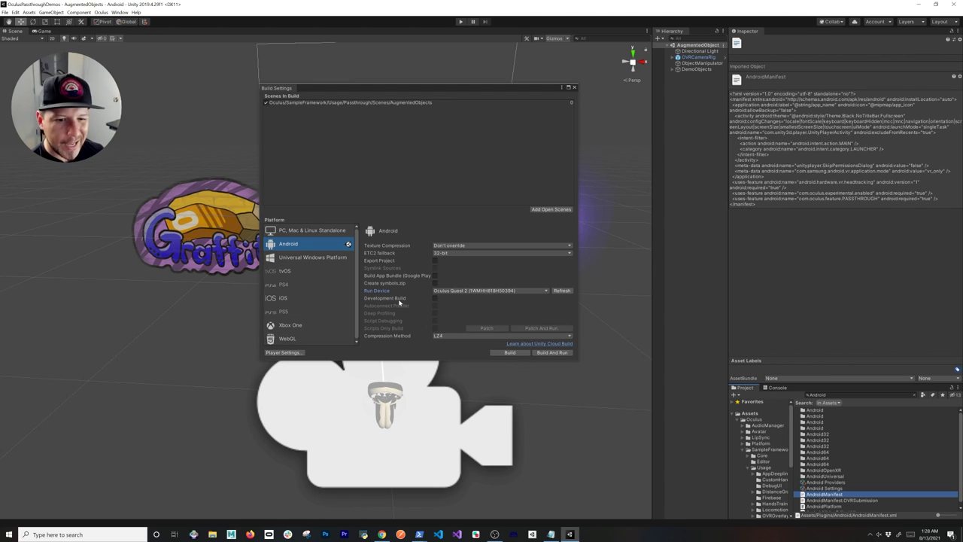
pyautogui.click(434, 298)
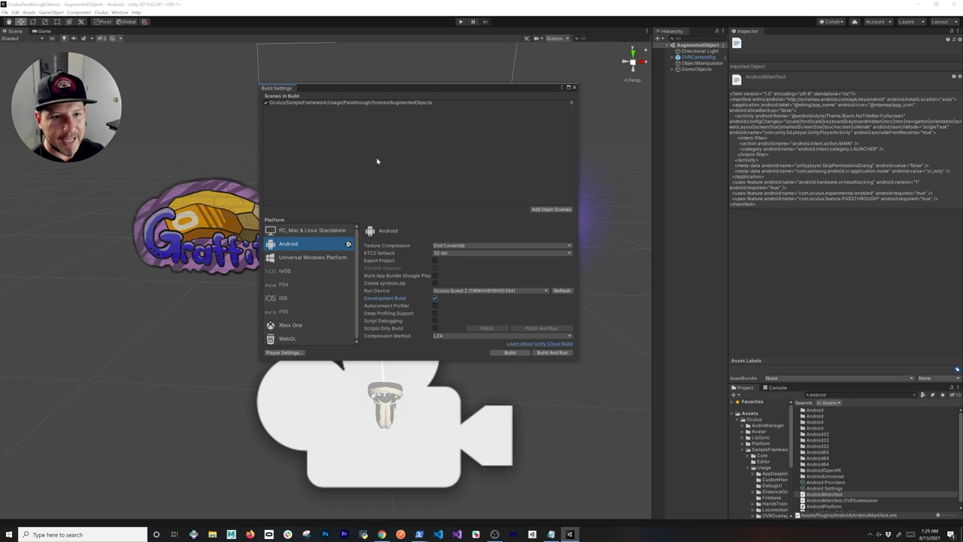
pyautogui.click(553, 352)
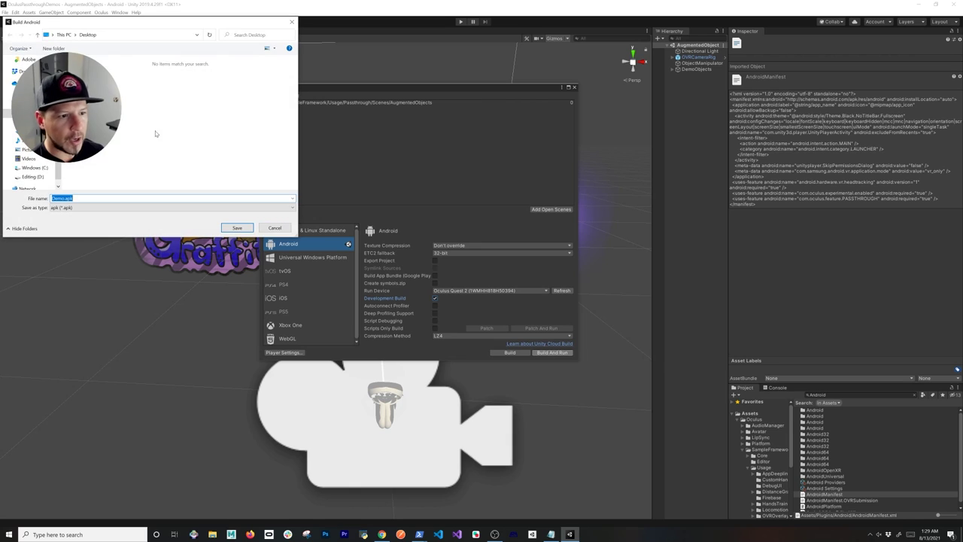
pyautogui.click(235, 229)
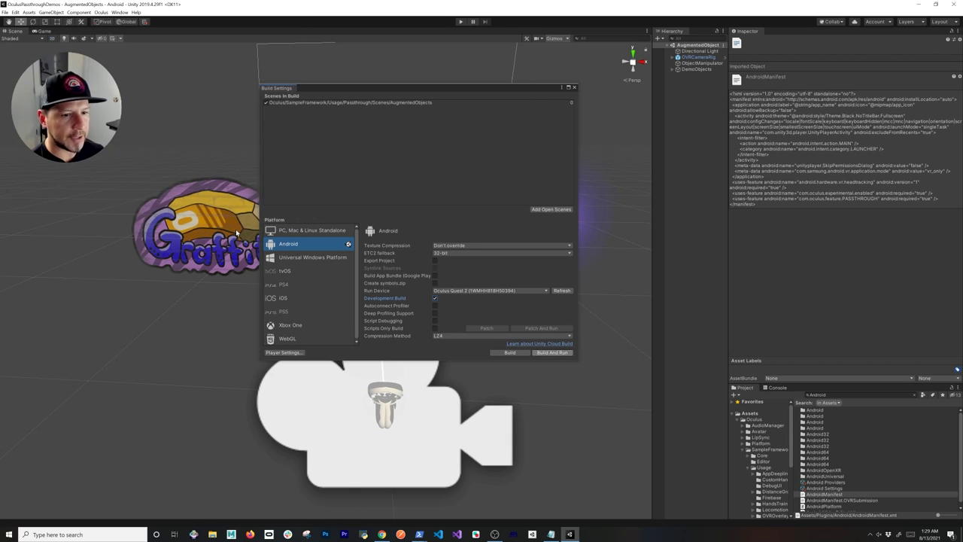